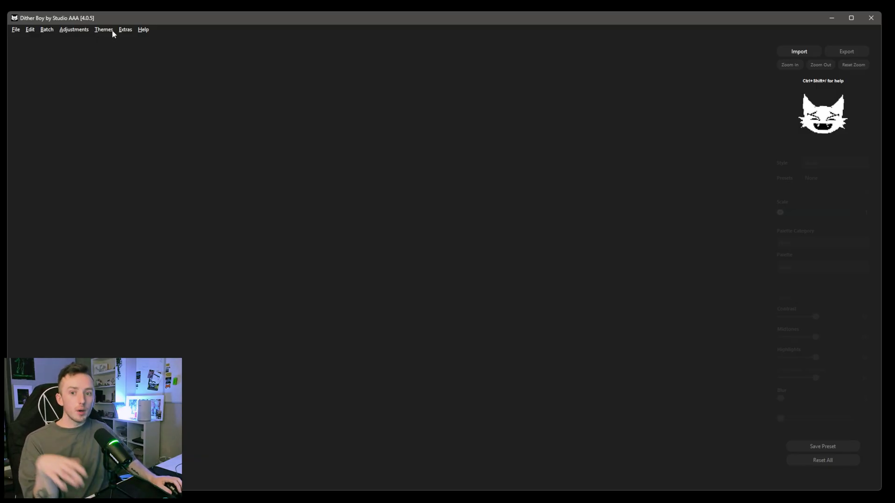
Check the lossless export setting, then load the skull photo onto the canvas.
click(143, 30)
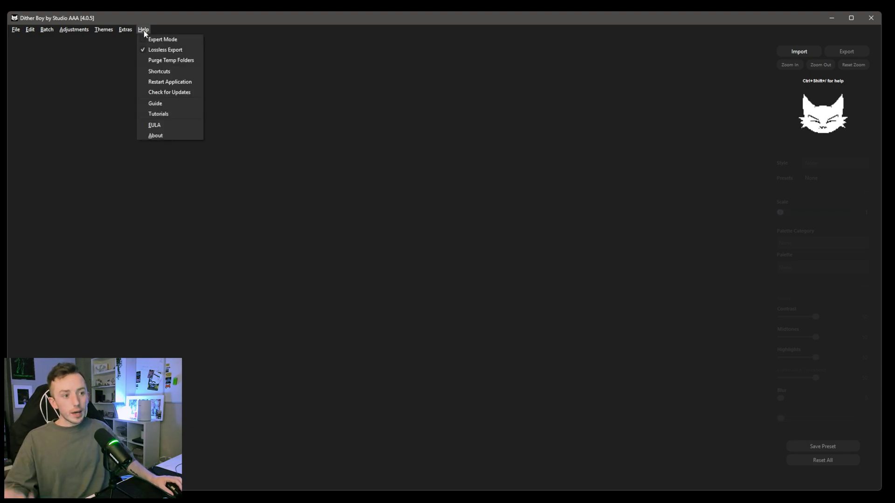
click(173, 93)
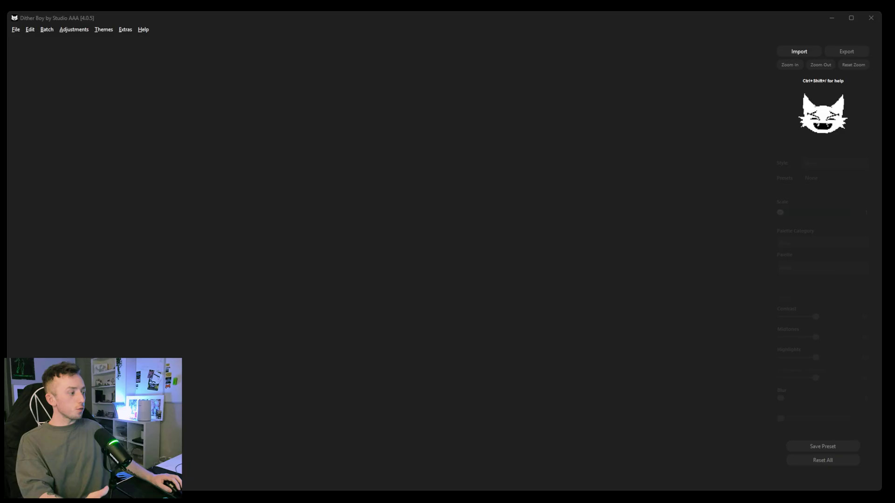
drag(777, 210, 404, 140)
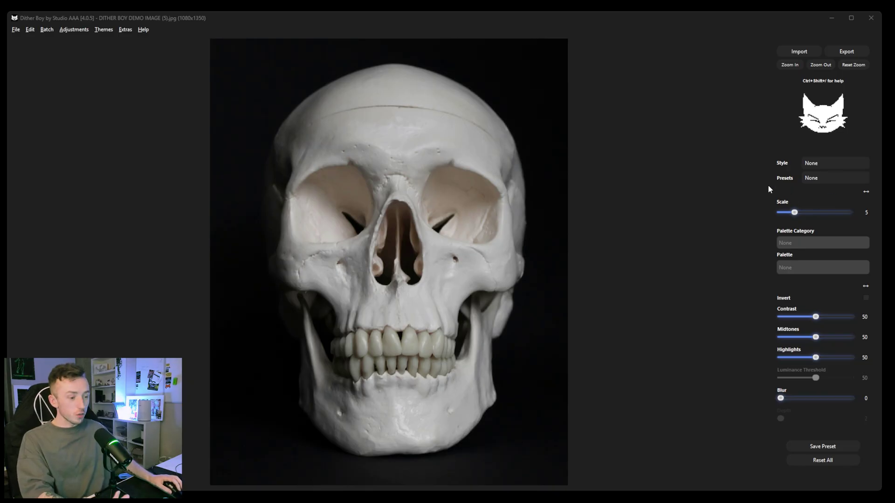
Set the dithering style to Floyd-Steinberg.
click(829, 163)
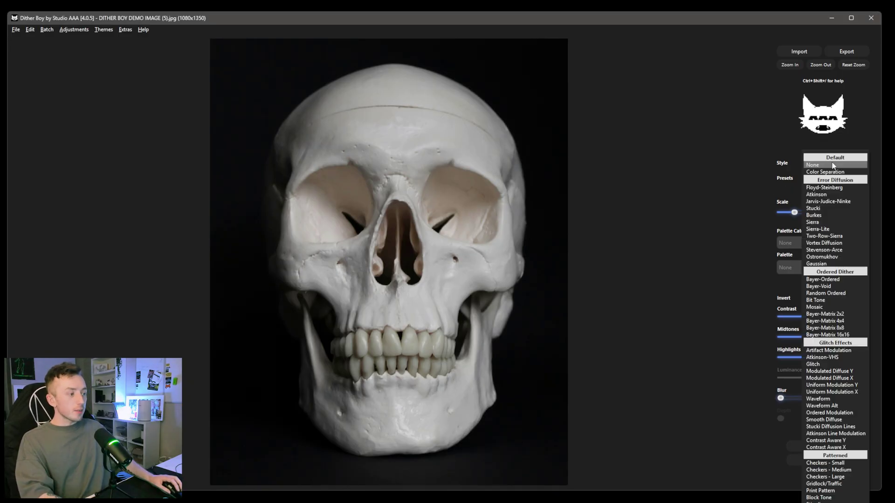
click(825, 188)
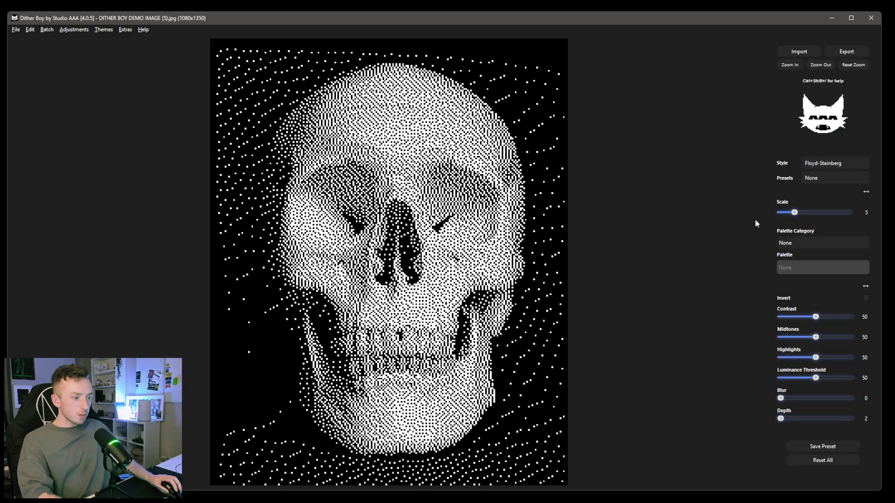
click(822, 168)
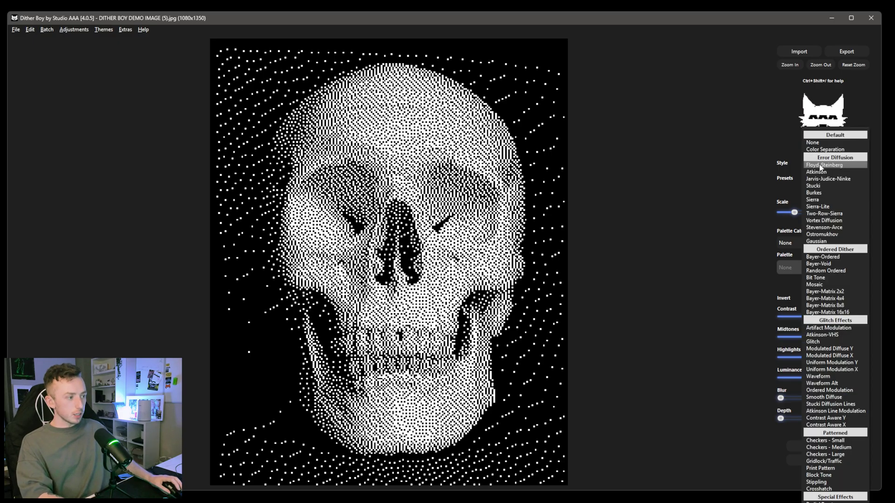
click(823, 165)
click(824, 165)
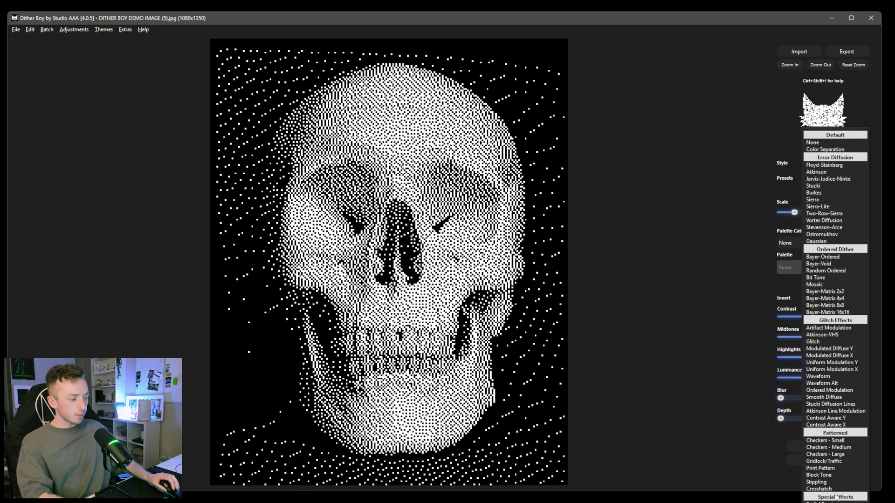
click(695, 152)
Nudge contrast and try the Depth slider, leaving depth at 2.
mouse_move(815, 321)
mouse_down()
mouse_move(797, 321)
mouse_move(815, 319)
mouse_up()
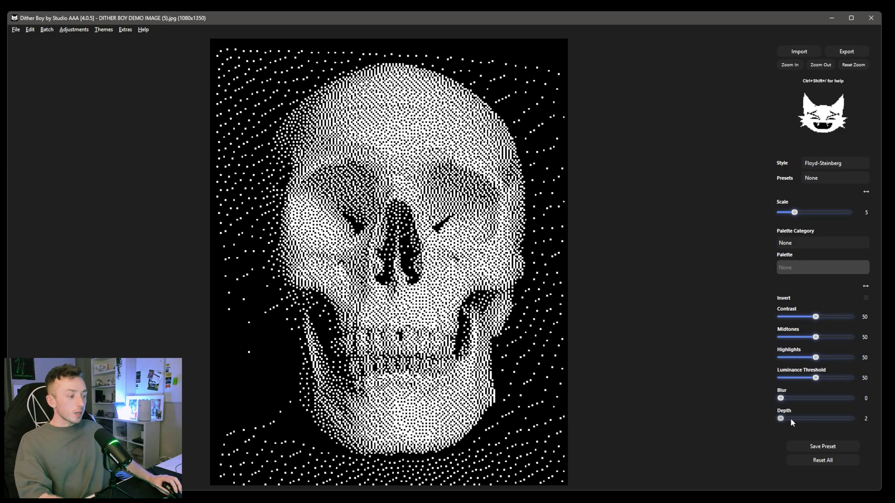
drag(790, 419, 805, 418)
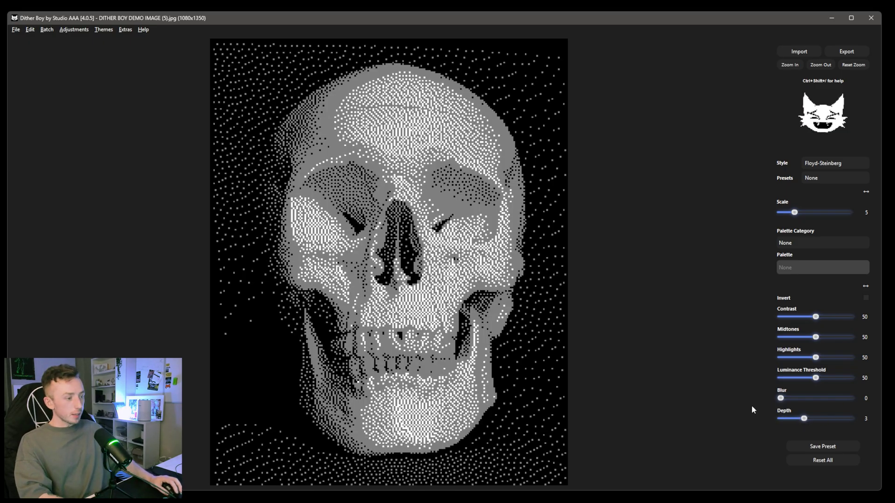
drag(804, 419, 781, 419)
Recolour the skull with the Retro category's Grunge palette, pale teal on near-black.
click(788, 247)
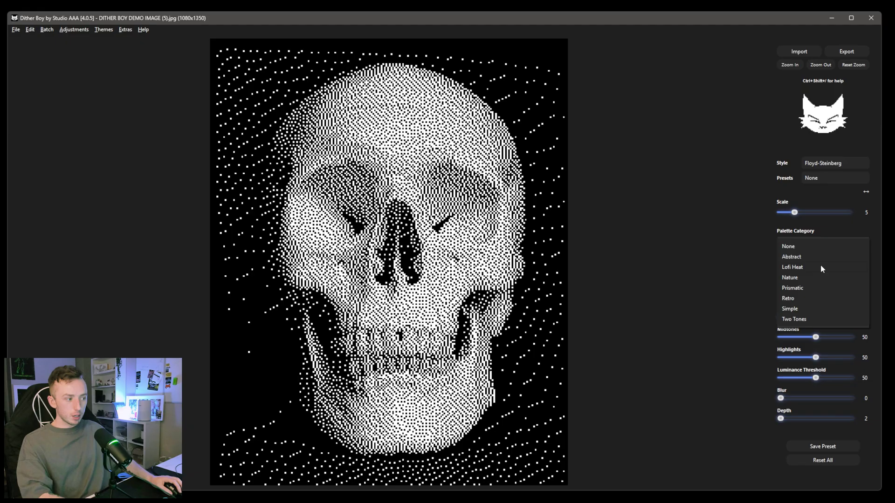
click(813, 298)
click(808, 265)
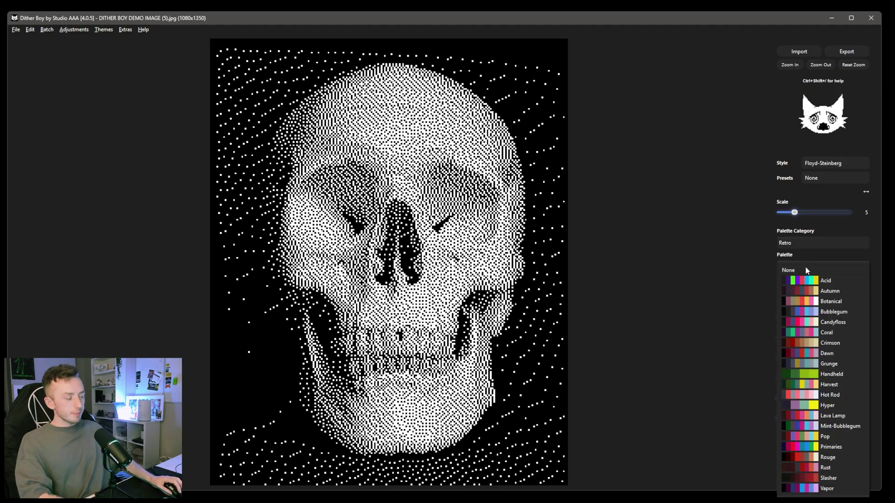
click(814, 364)
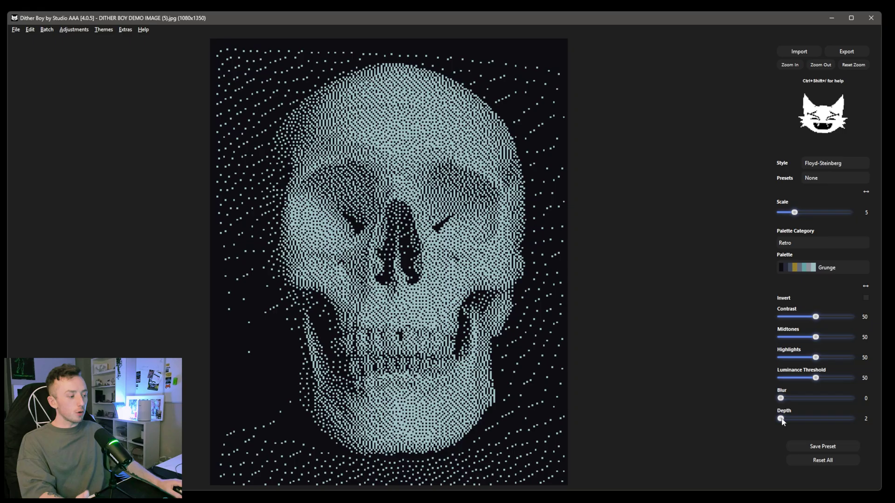
Experiment with Depth, keep the Grunge palette, and settle depth at 6.
drag(782, 419, 844, 419)
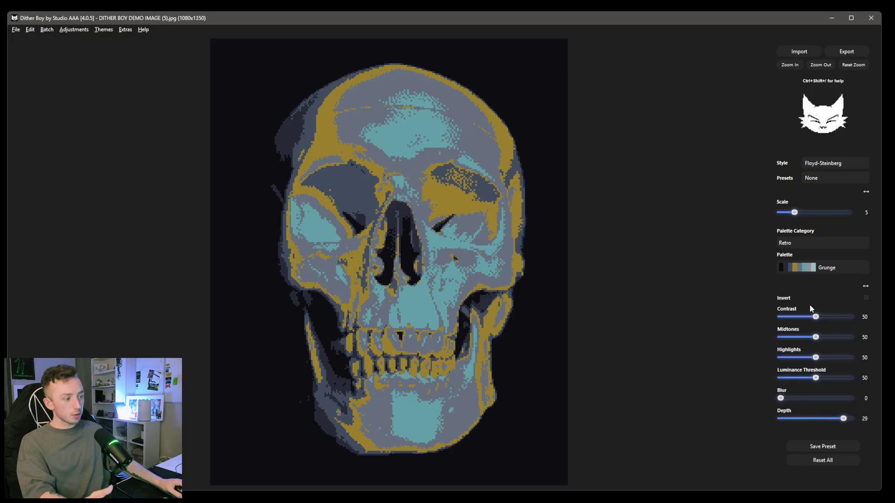
click(811, 269)
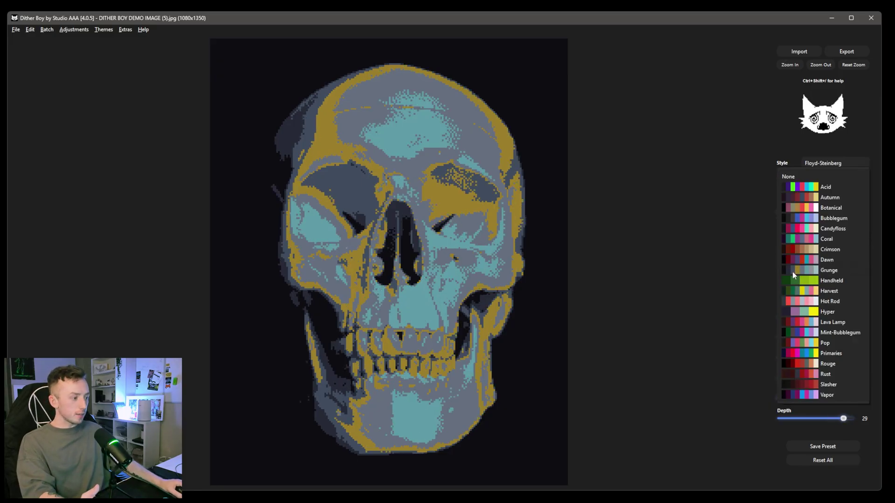
click(810, 271)
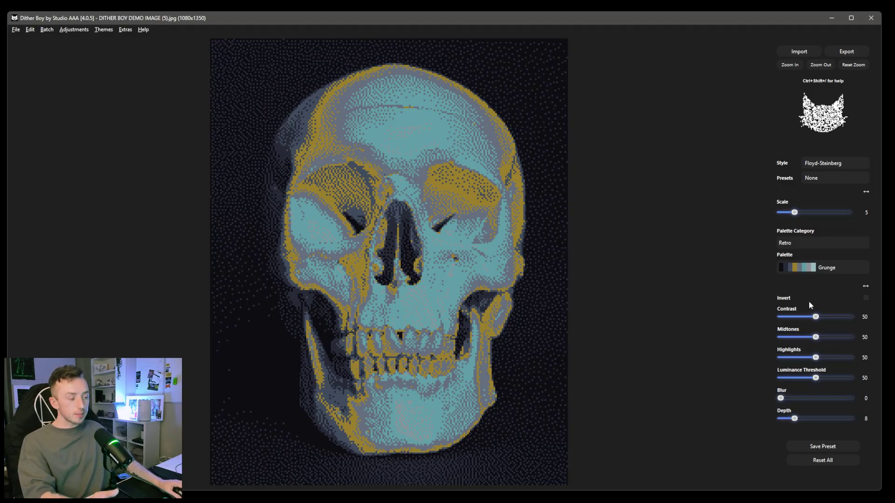
drag(794, 418, 850, 419)
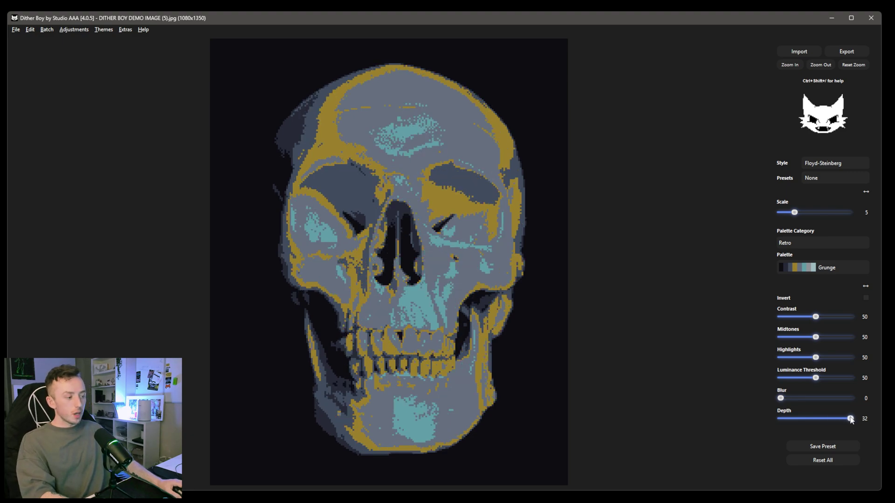
drag(851, 419, 792, 421)
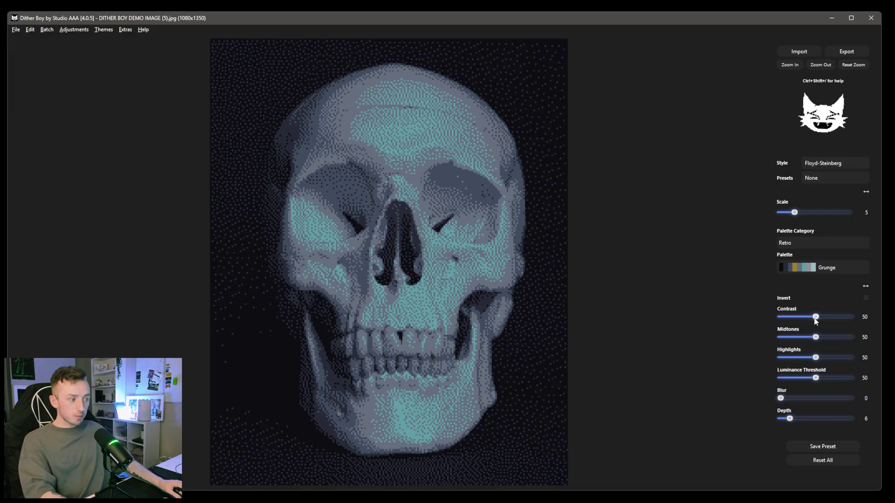
Raise Contrast to 73 and Scale to 10 for brighter, chunkier pixels.
mouse_move(816, 319)
mouse_down()
mouse_move(839, 323)
mouse_move(832, 320)
mouse_up()
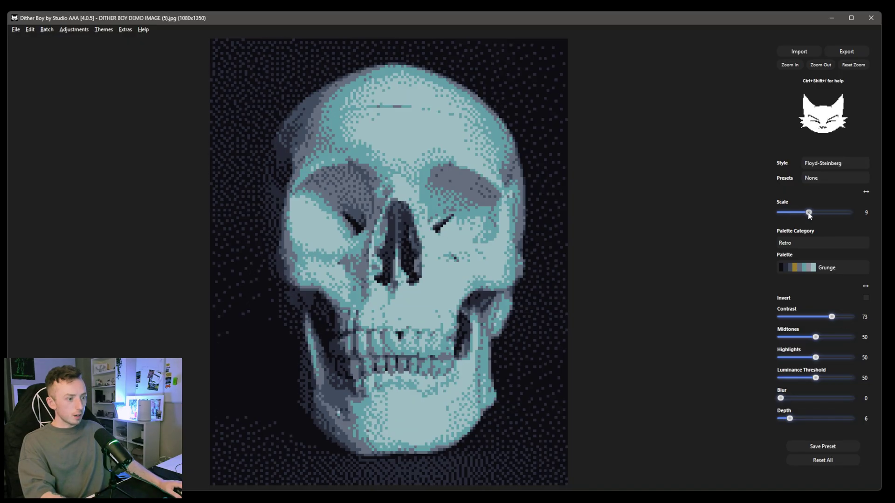
drag(794, 212, 813, 215)
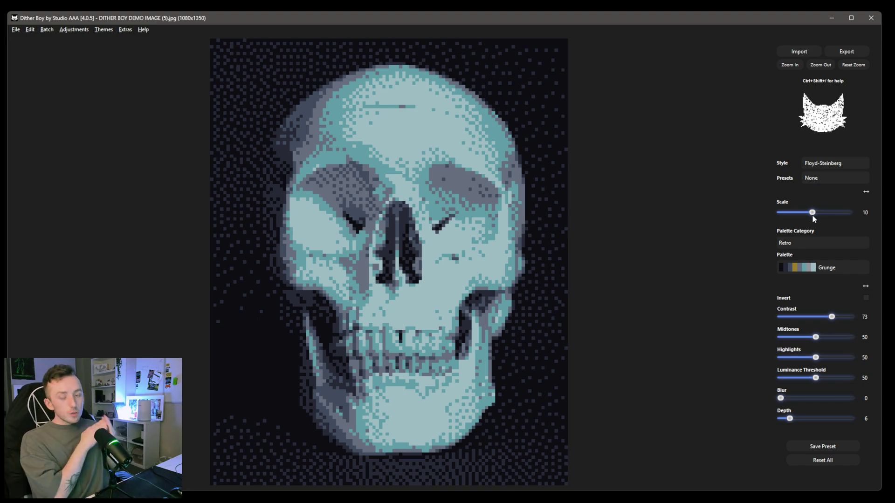
Try Vortex Diffusion and Modulated Diffuse X, then settle on the Checkers - Small style.
click(822, 163)
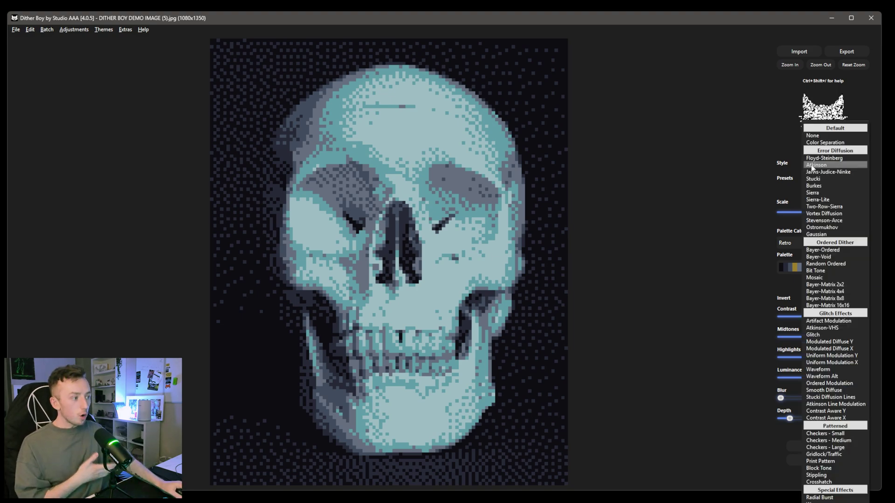
click(830, 191)
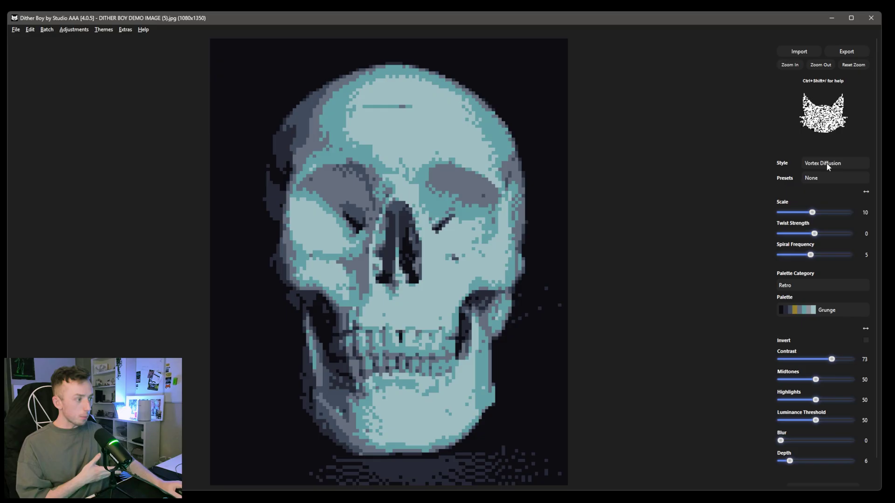
click(834, 163)
click(842, 300)
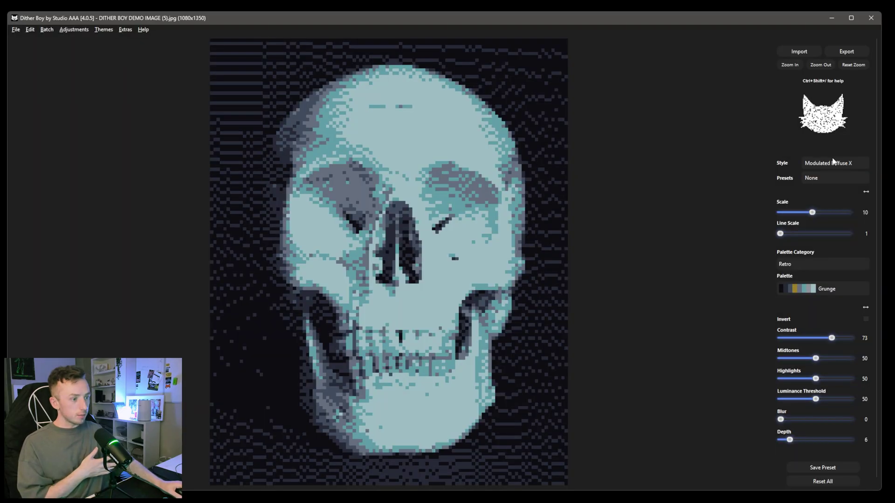
click(832, 163)
click(842, 189)
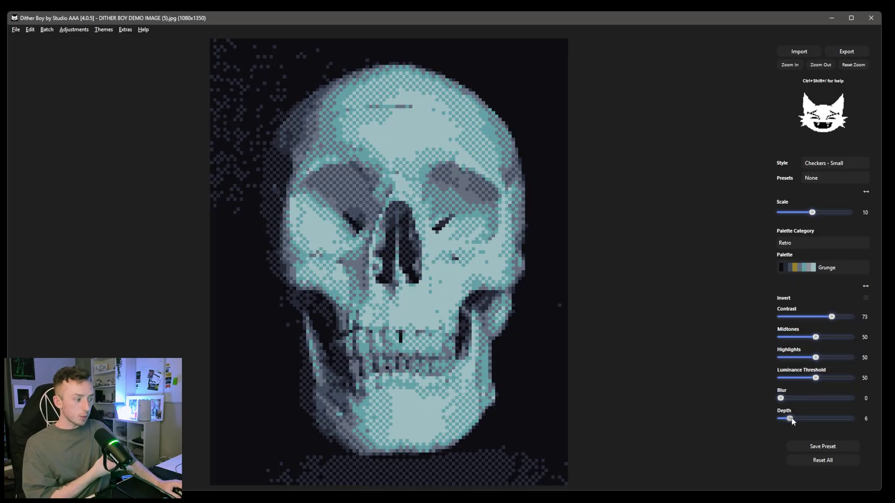
Tune depth, scale 11, contrast and luminance threshold for a gold-and-teal checkers pattern.
drag(792, 421, 795, 421)
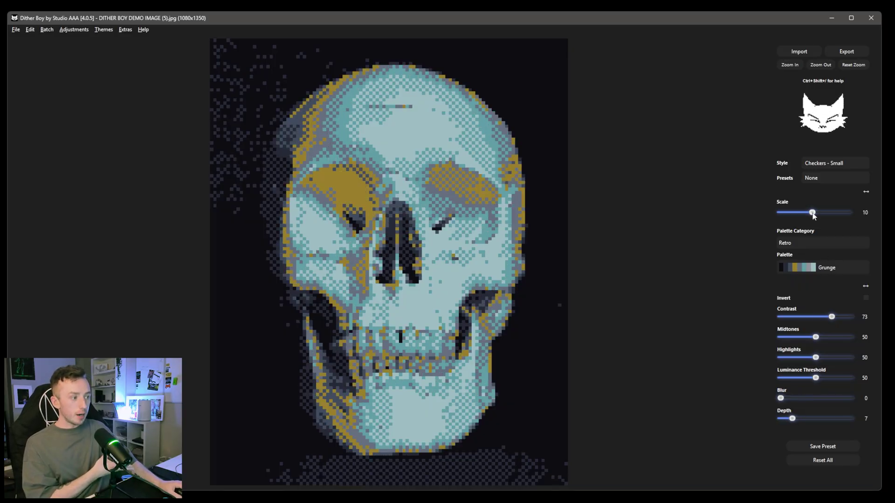
mouse_move(811, 213)
mouse_down()
mouse_move(795, 213)
mouse_move(816, 214)
mouse_up()
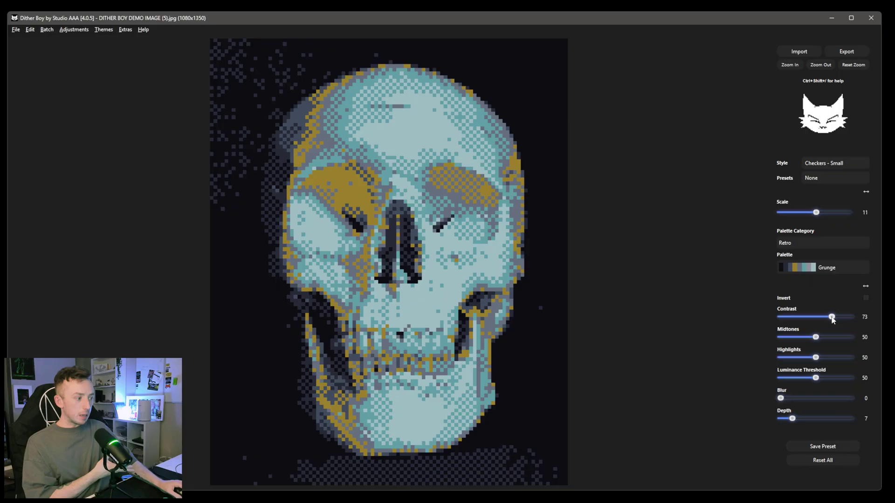
drag(832, 316, 824, 317)
drag(816, 377, 837, 337)
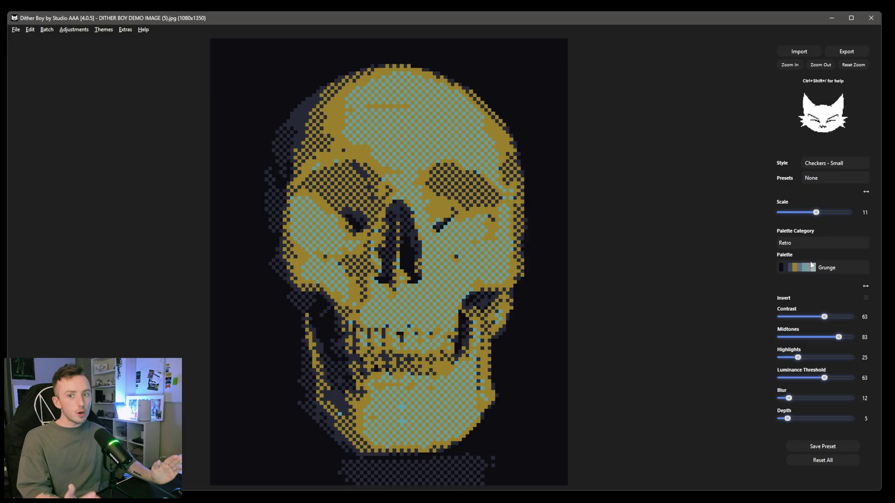
click(829, 163)
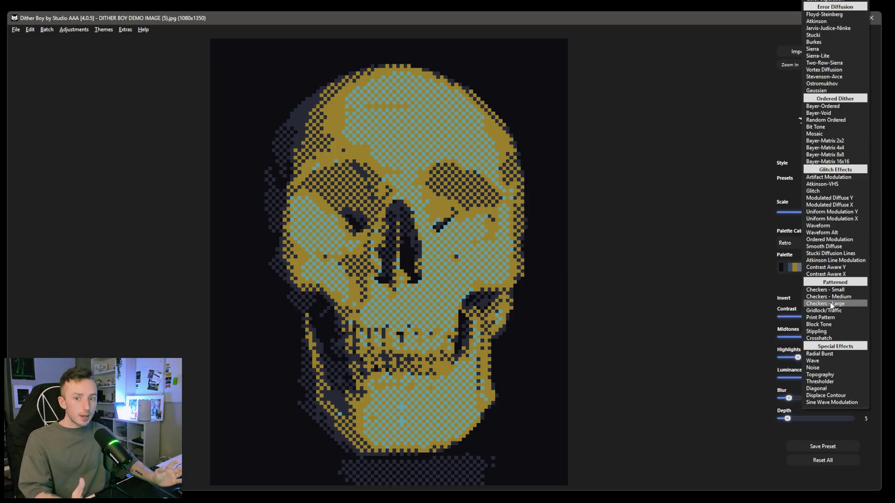
Switch back to Floyd-Steinberg and return the luminance threshold to 50.
click(824, 15)
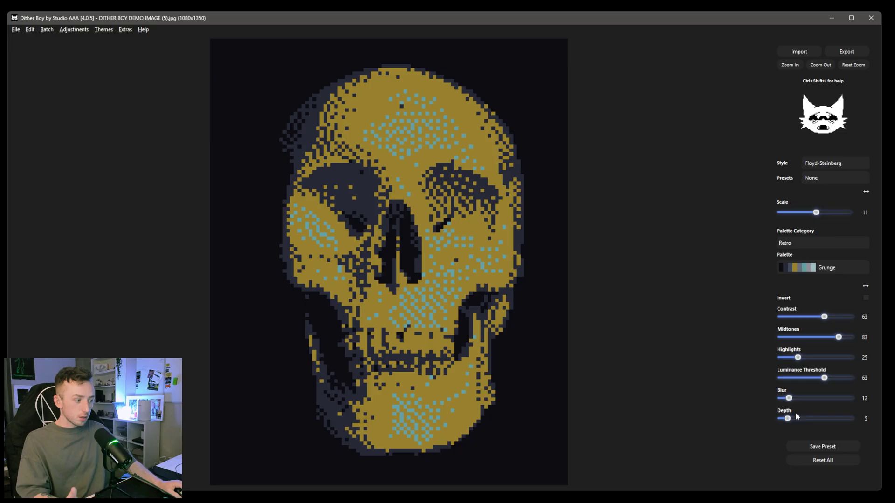
drag(787, 419, 748, 418)
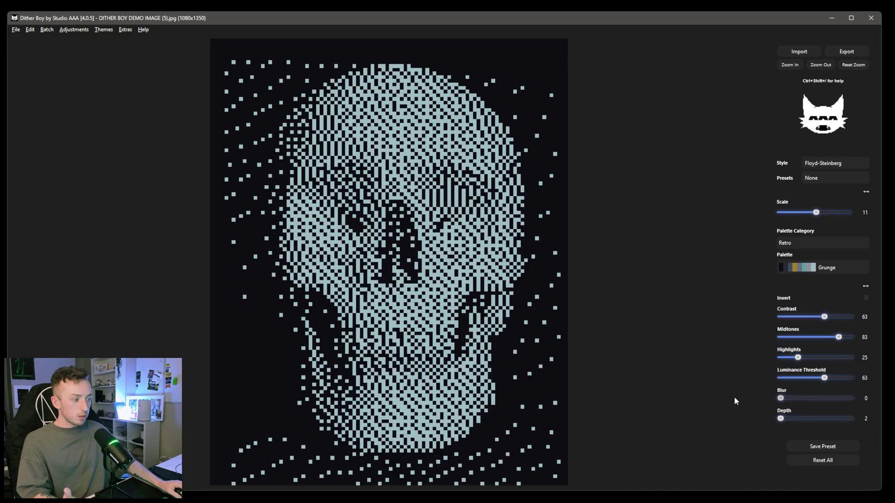
mouse_move(824, 378)
mouse_down()
mouse_move(706, 367)
mouse_move(815, 378)
mouse_up()
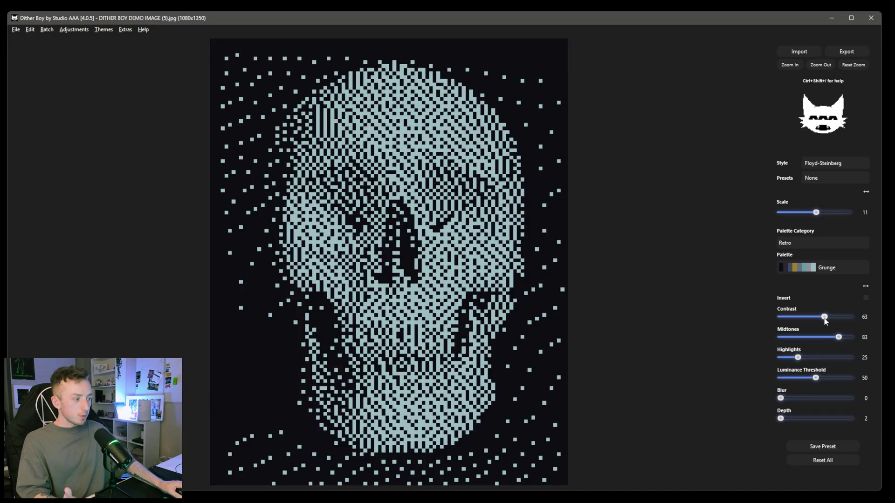
Reset Contrast and Midtones to 50 and Scale to 5, then set Depth to 6.
double_click(824, 317)
double_click(838, 337)
double_click(816, 213)
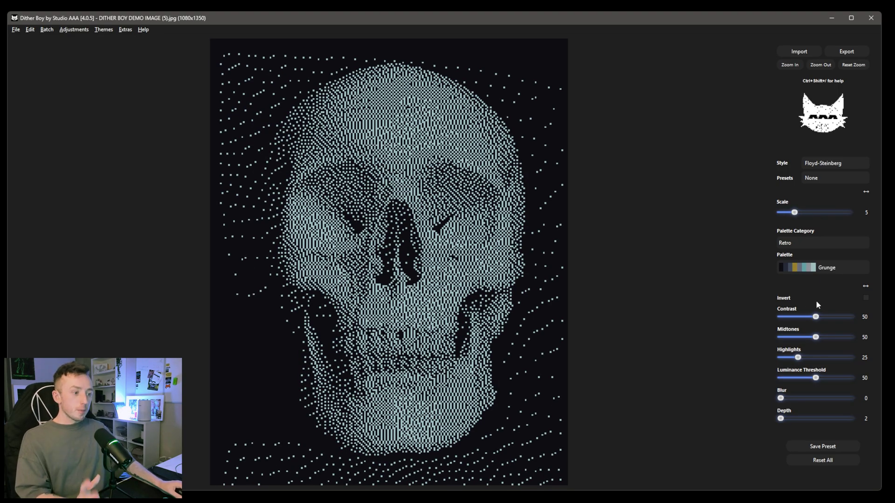
drag(781, 419, 789, 419)
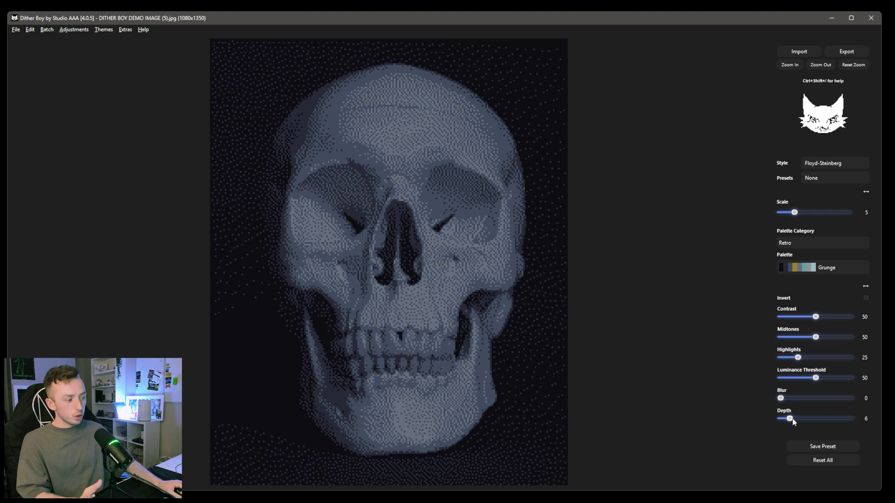
Raise depth to 7 and browse the palette categories and extras, keeping Retro.
click(792, 419)
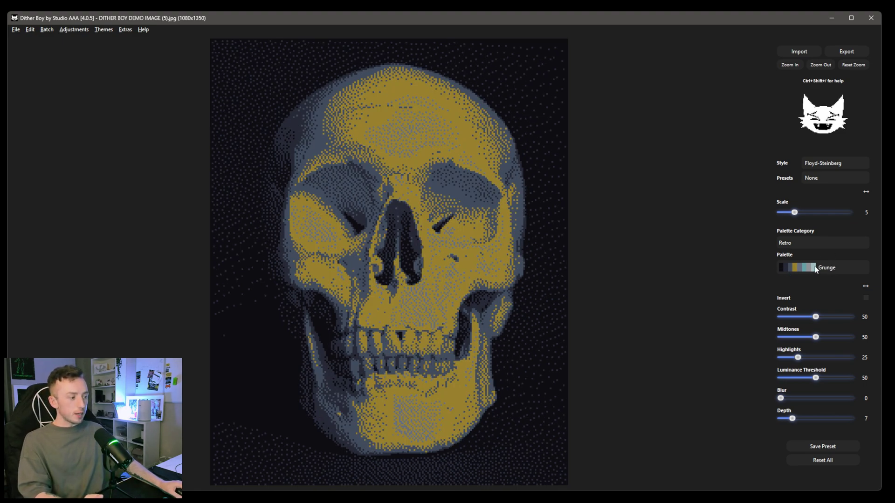
scroll(816, 269, down, 3)
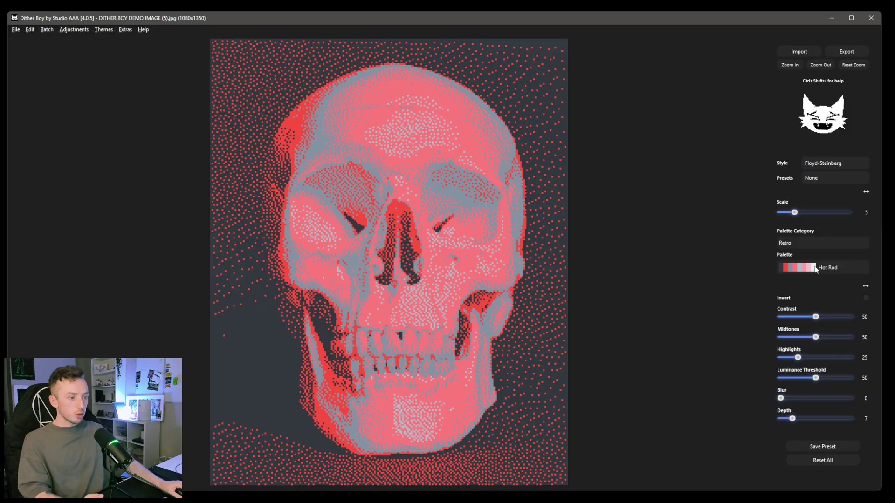
scroll(816, 270, down, 3)
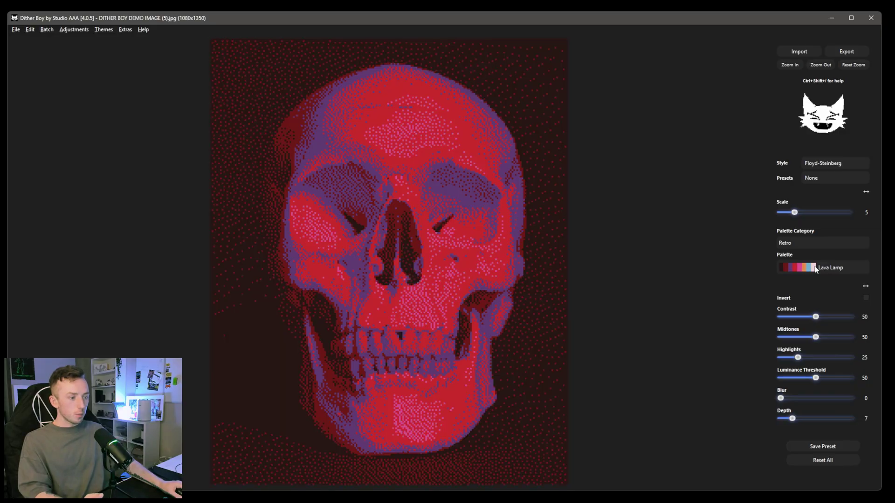
scroll(816, 269, down, 2)
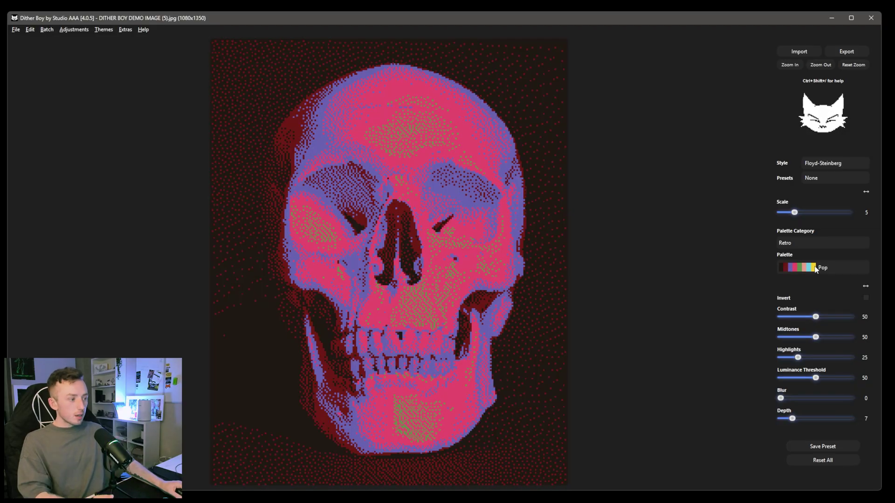
click(805, 243)
click(719, 150)
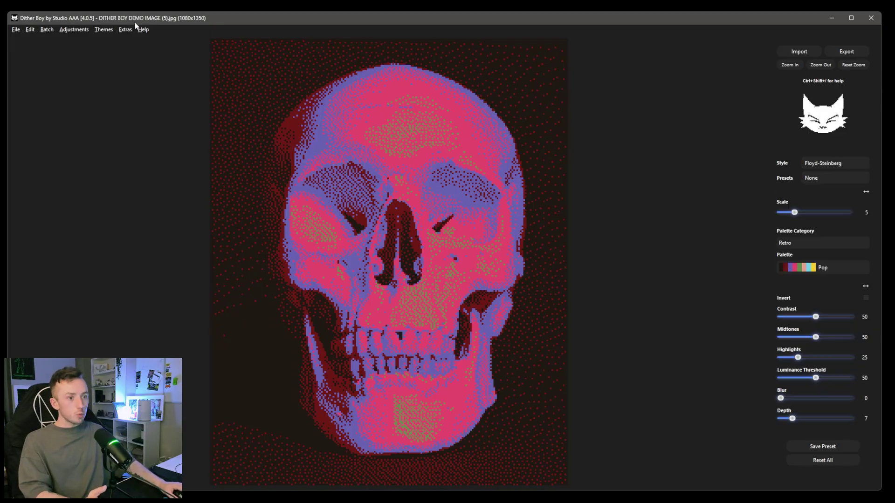
click(125, 29)
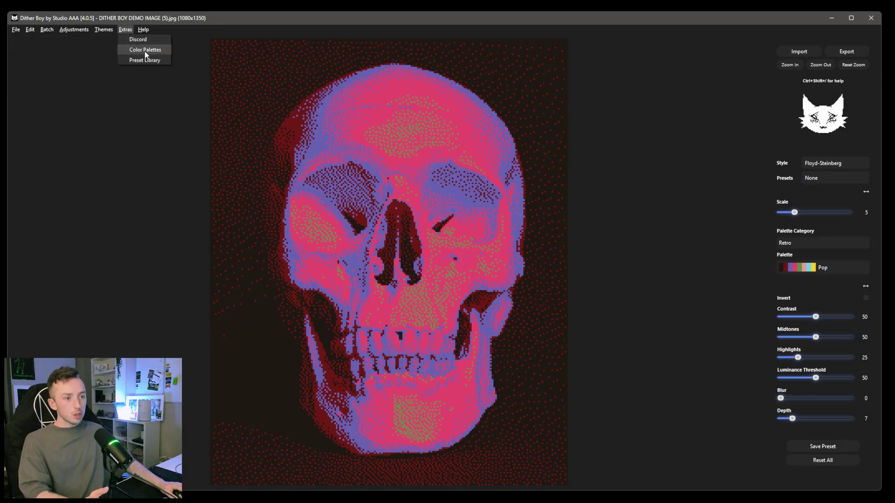
click(534, 128)
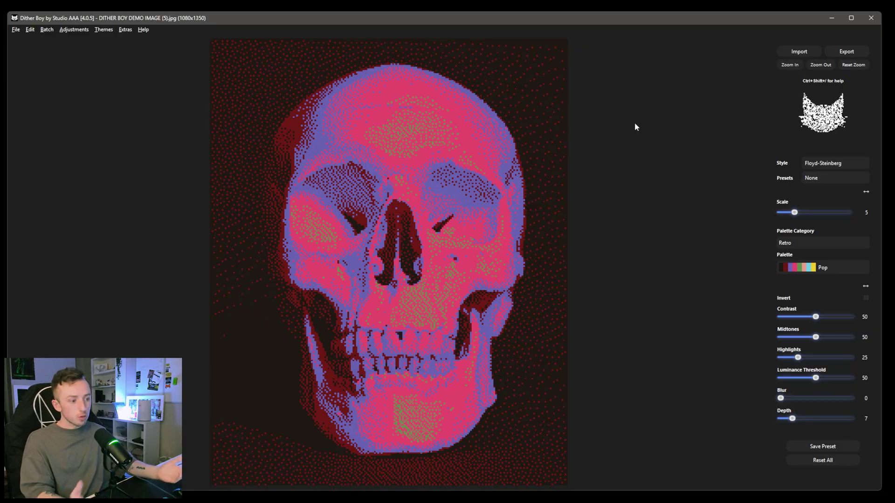
Set Scale to 8, try Hot Rod, then recolour the skull with the green Handheld palette.
mouse_move(794, 213)
mouse_down()
mouse_move(818, 214)
mouse_move(807, 213)
mouse_up()
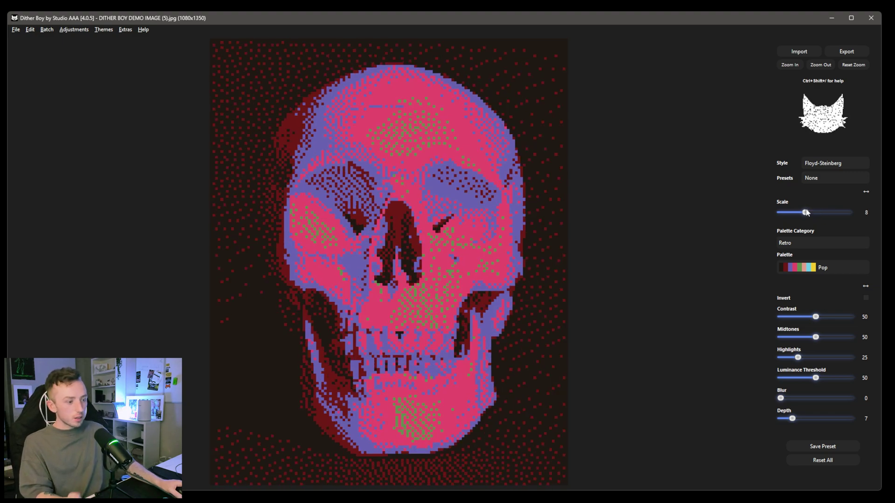
click(824, 267)
click(830, 229)
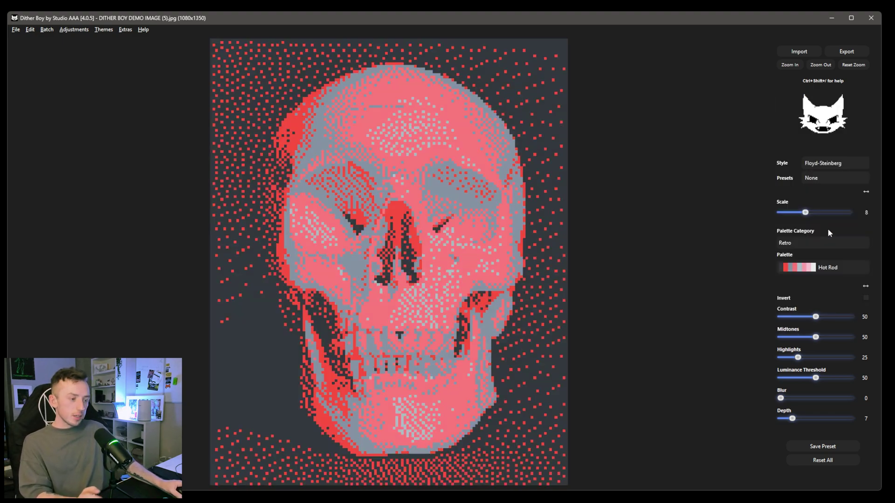
mouse_move(792, 418)
mouse_down()
mouse_move(784, 418)
mouse_move(795, 419)
mouse_up()
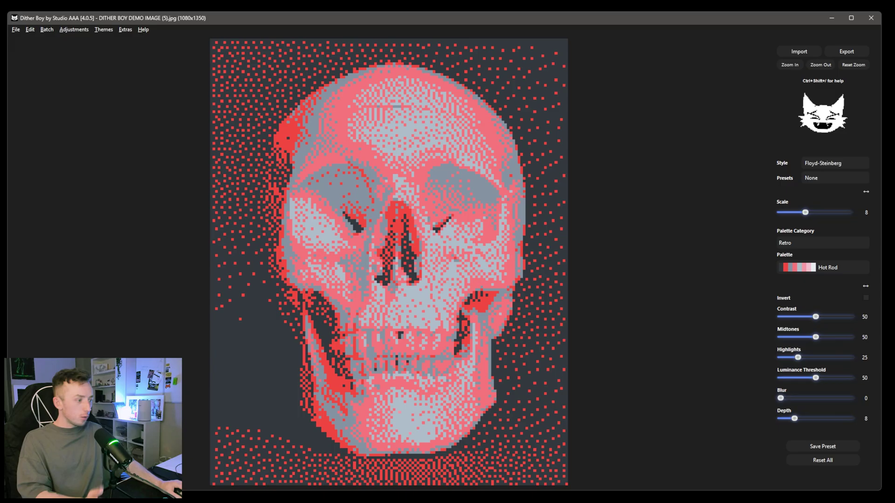
click(835, 268)
click(829, 248)
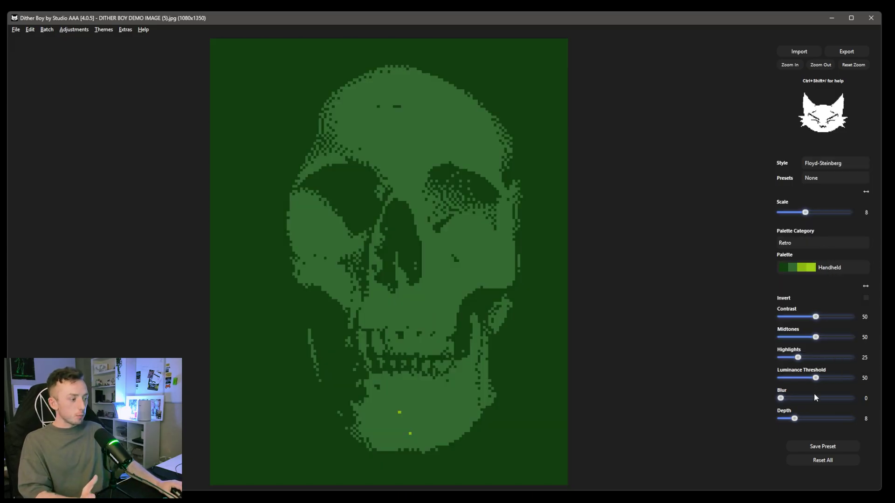
click(833, 269)
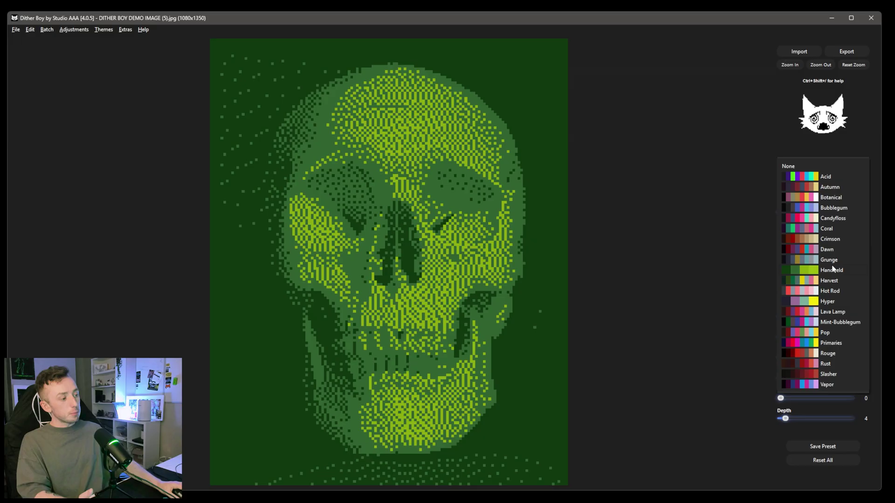
click(832, 269)
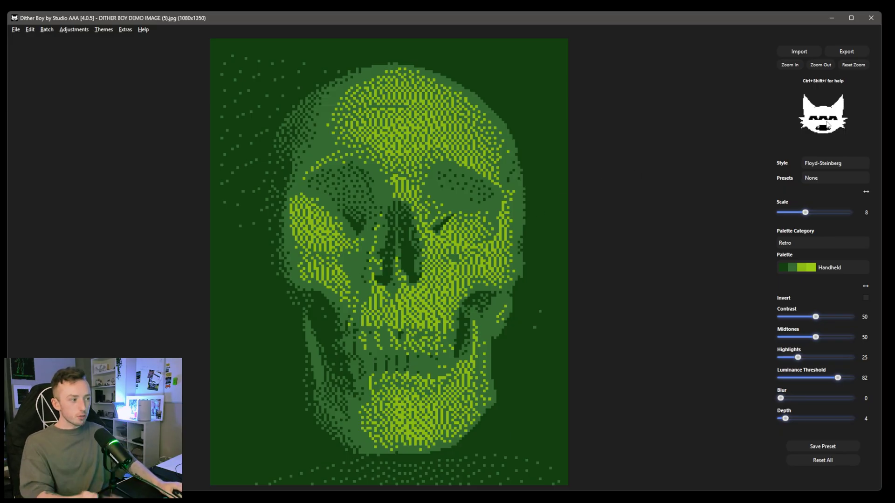
Zoom in on the skull and switch the interface to the 365 Dither Boy theme.
click(789, 64)
scroll(527, 144, up, 3)
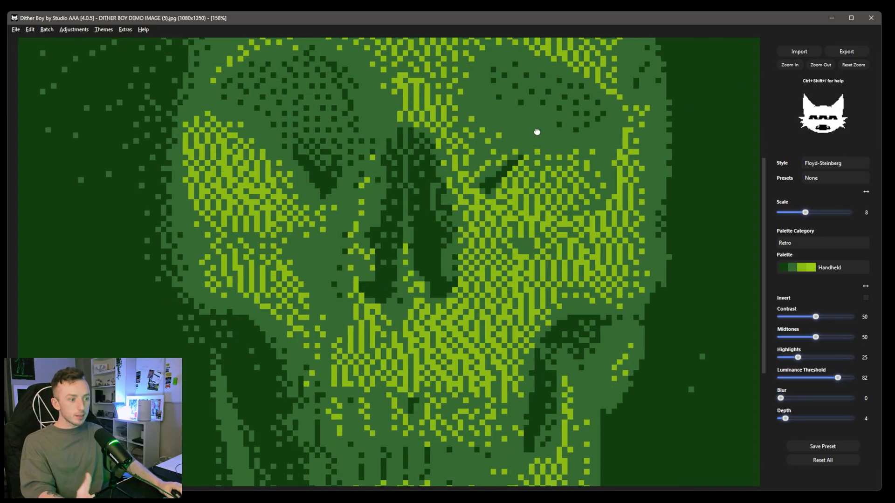
scroll(550, 120, up, 2)
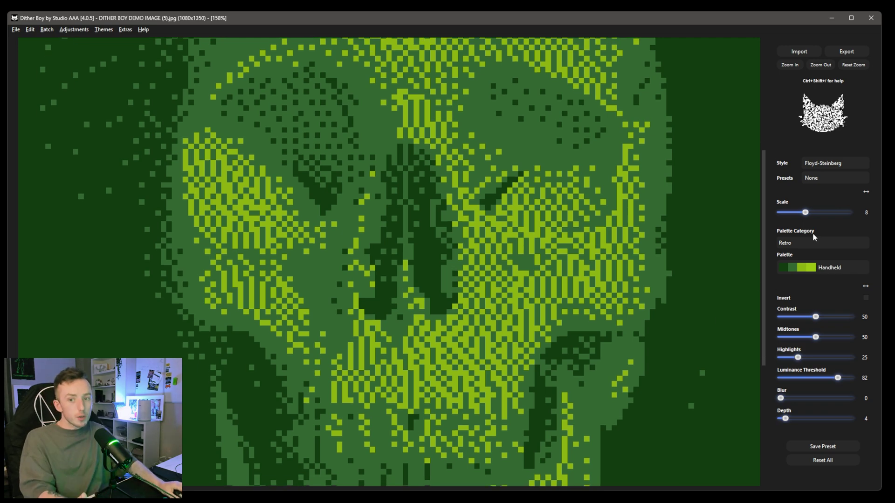
click(107, 31)
click(113, 51)
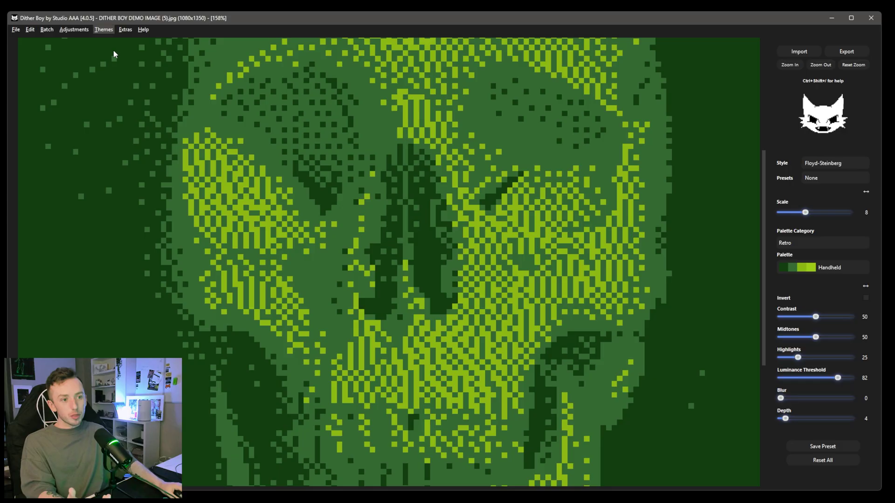
Zoom in and scroll around to inspect the Handheld-dithered angel statue.
scroll(555, 194, down, 5)
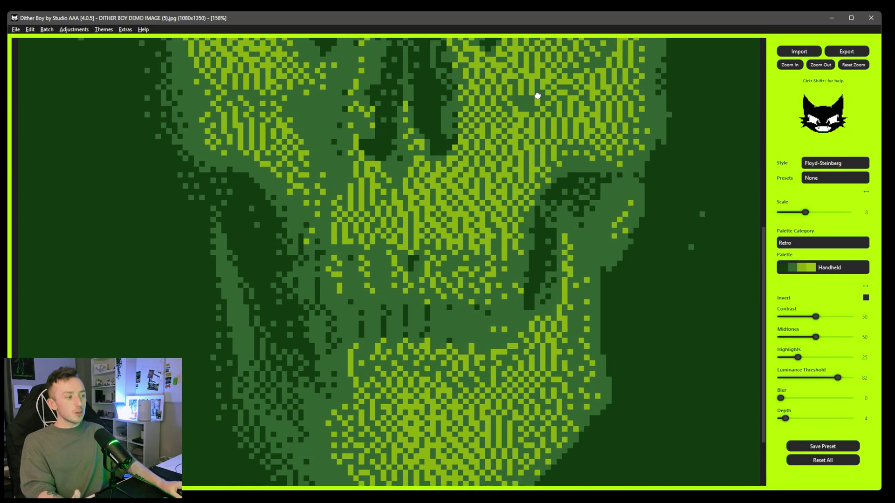
scroll(530, 132, up, 7)
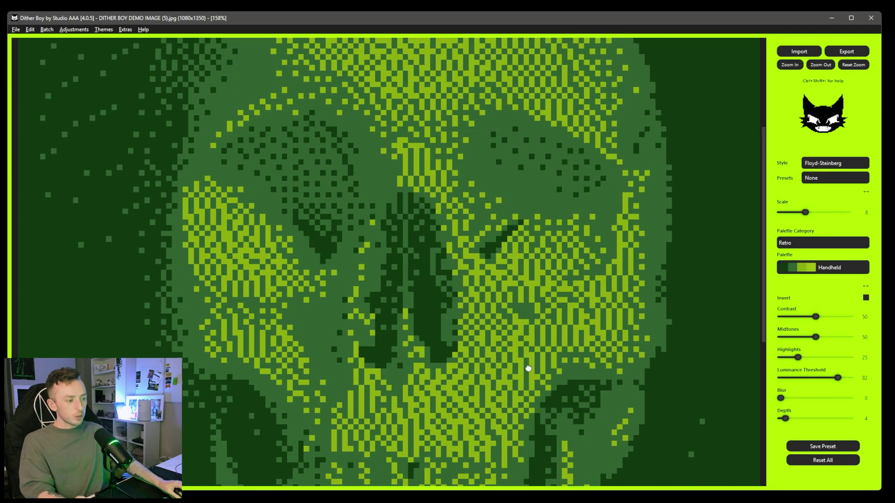
scroll(388, 262, up, 1)
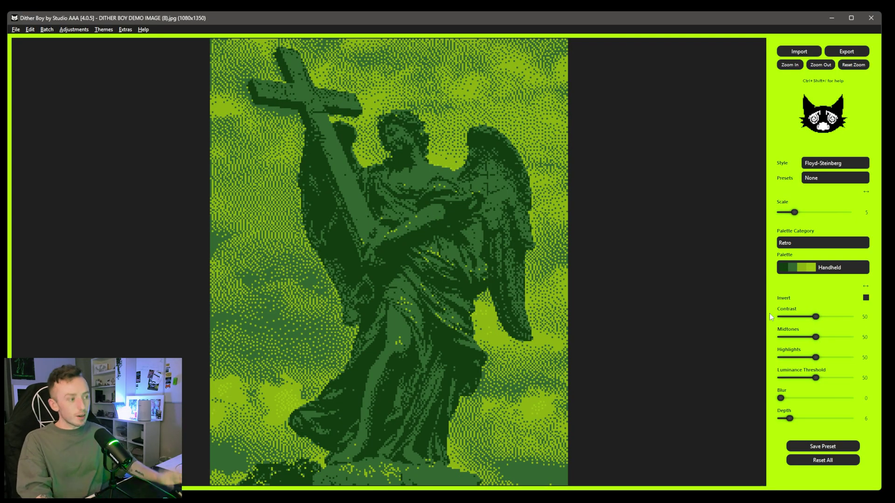
click(790, 65)
click(790, 65)
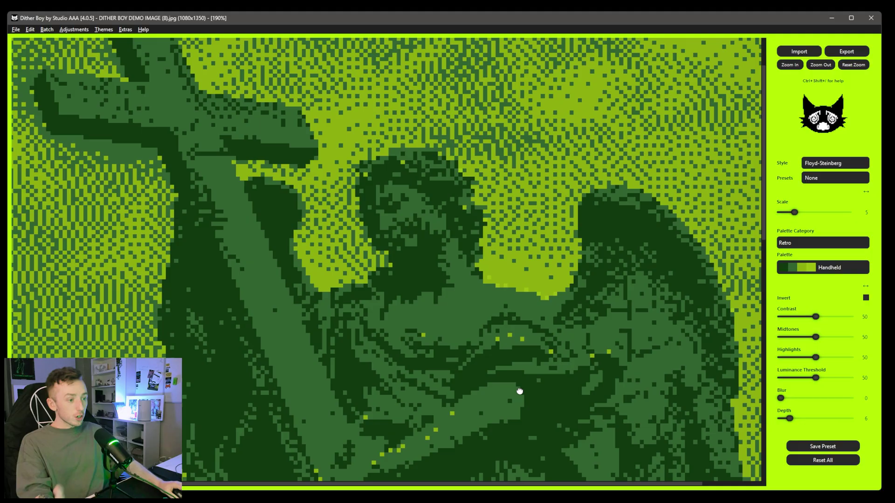
scroll(532, 287, down, 2)
scroll(517, 364, up, 2)
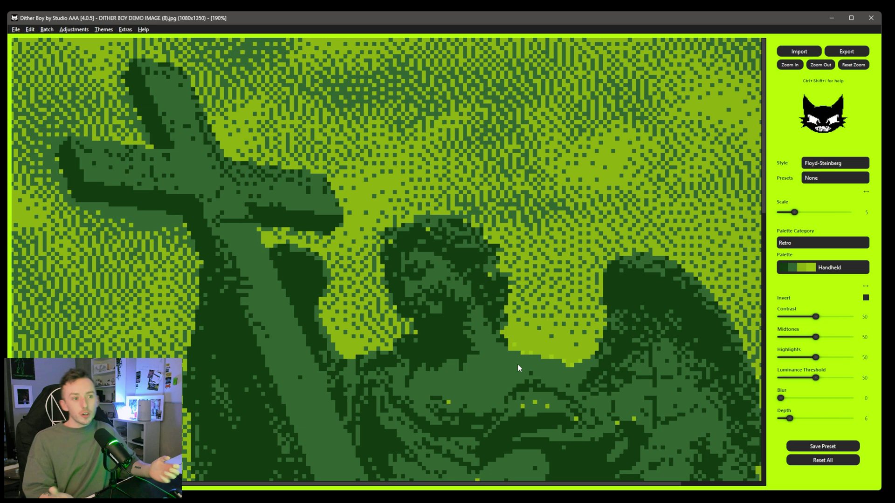
Switch to the pink theme and recolour the statue with Crimson, then the Vapor palette.
click(98, 30)
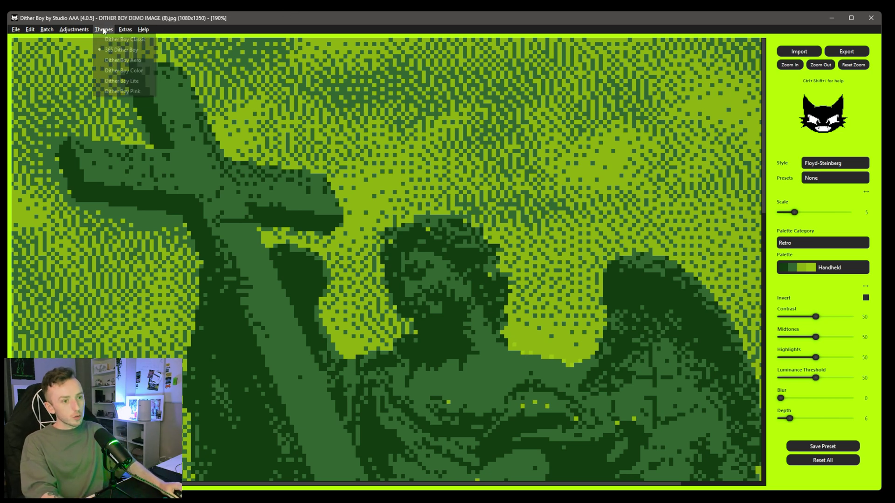
click(124, 92)
click(834, 269)
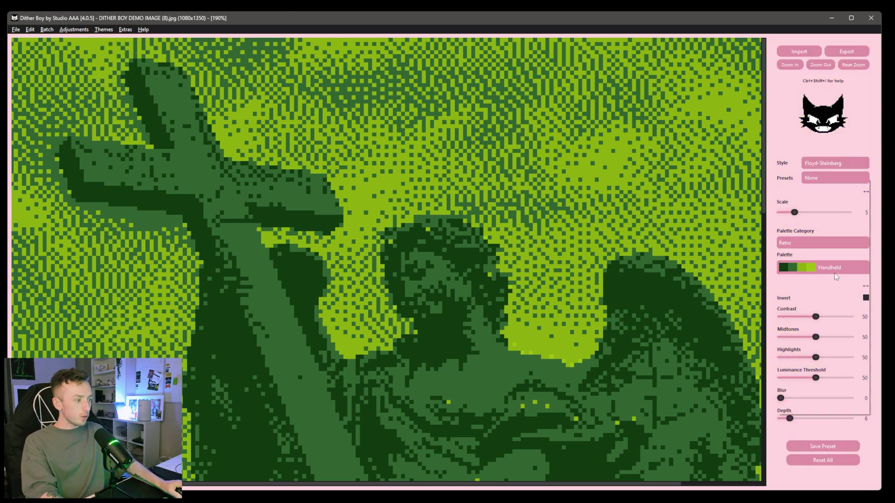
click(818, 259)
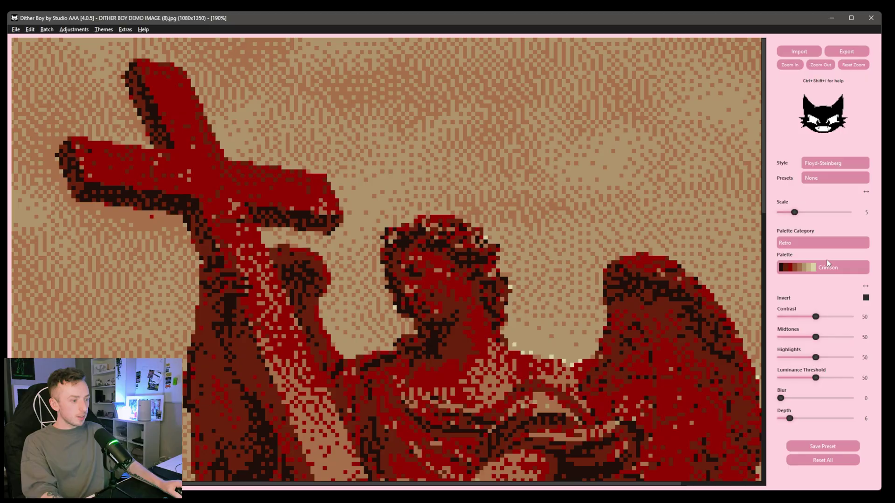
click(827, 269)
click(823, 416)
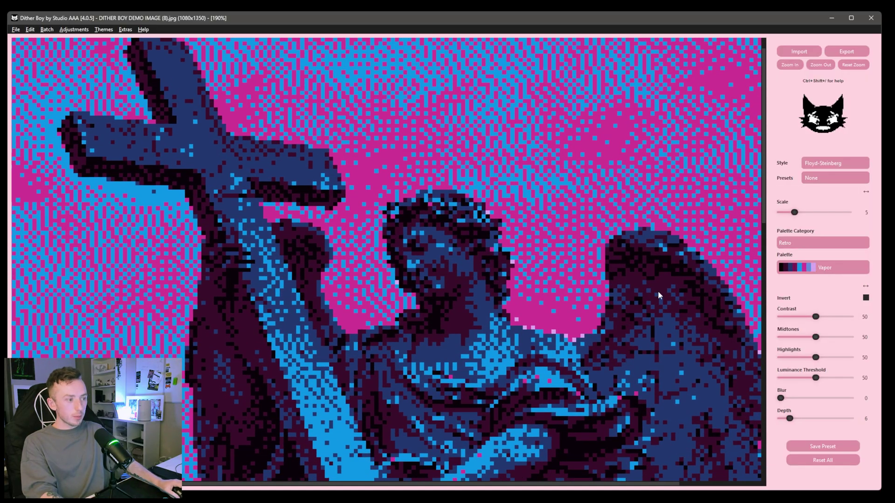
Try a dark theme, then return the interface to the light Dither Boy Lite theme.
click(103, 29)
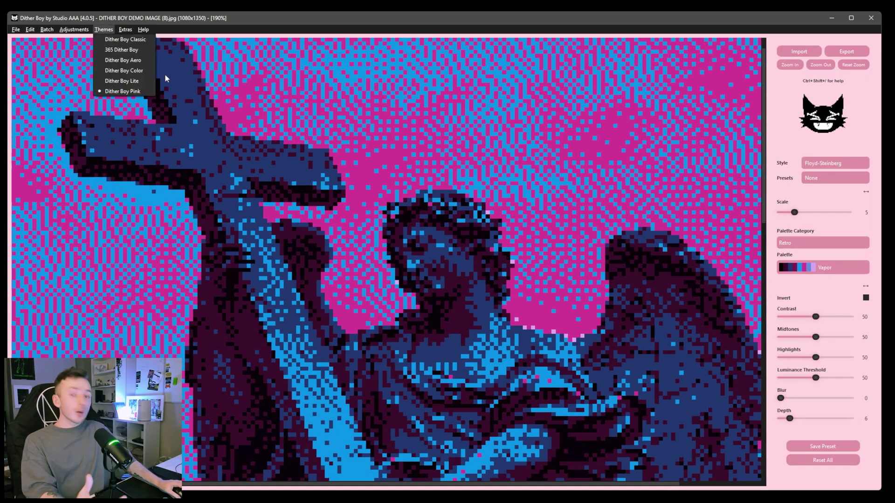
click(140, 82)
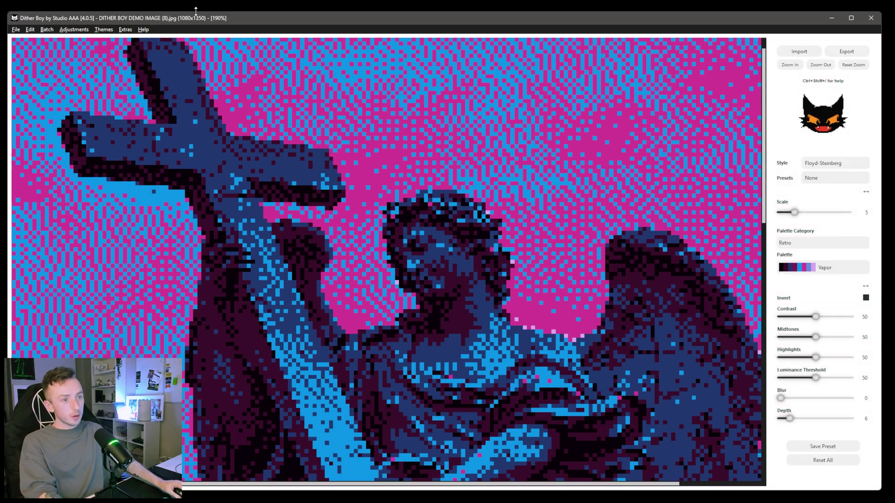
click(106, 30)
click(120, 72)
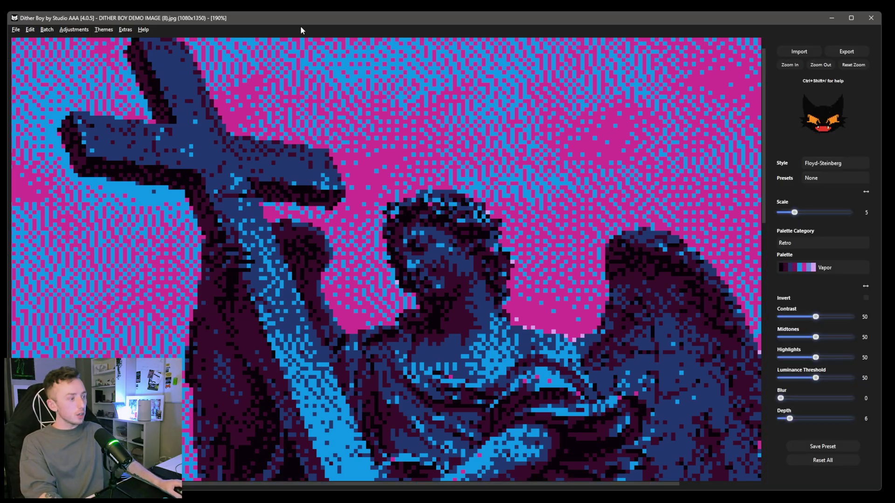
click(102, 29)
click(123, 82)
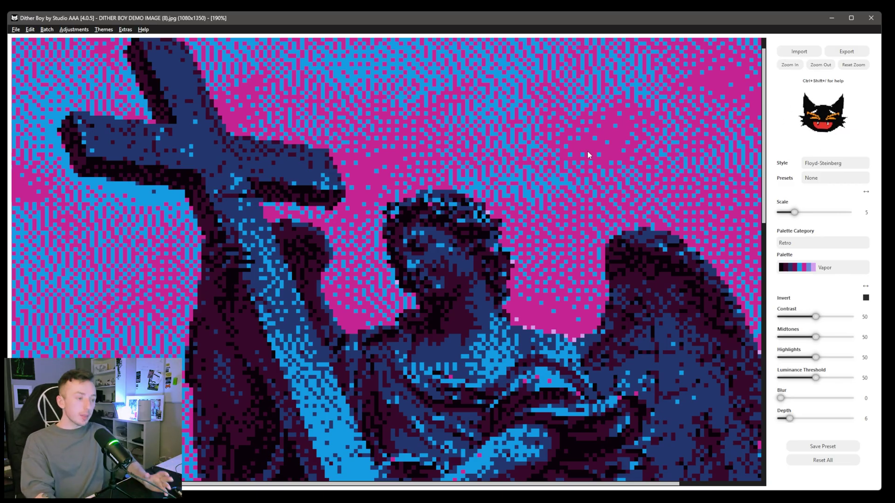
drag(547, 291, 532, 264)
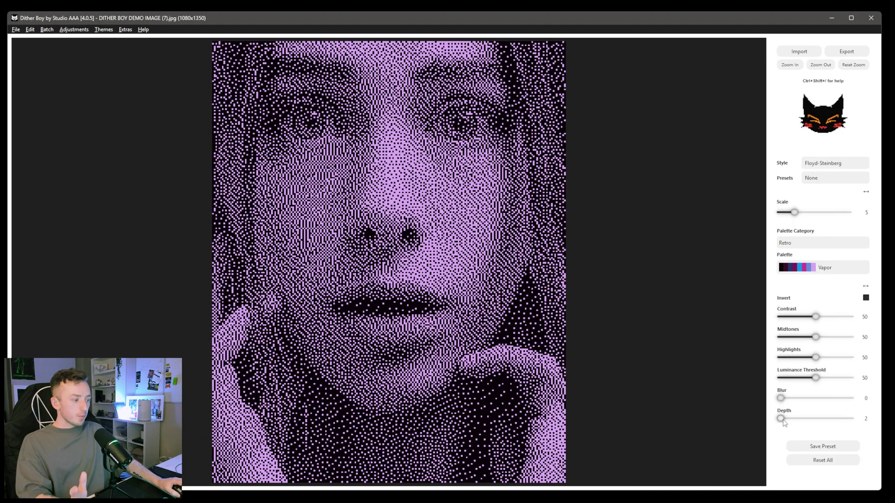
Try Hot Rod, then dither the portrait in the green Handheld palette at depth 4.
drag(783, 421, 786, 421)
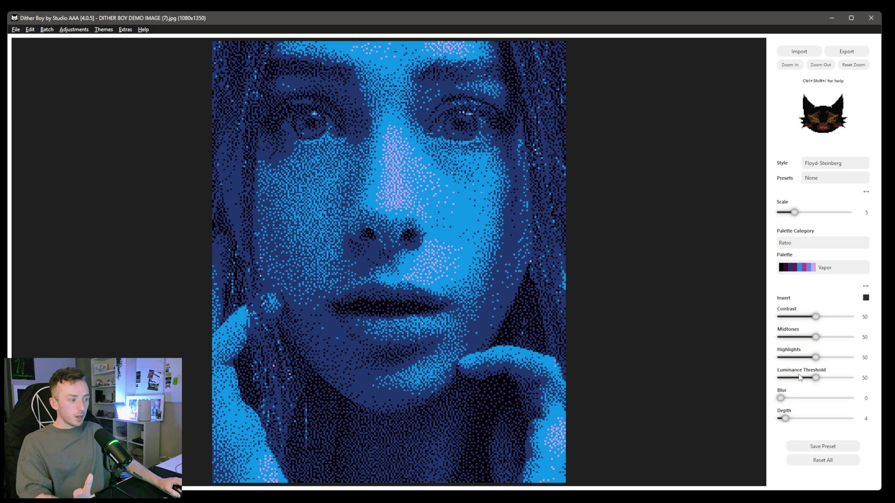
click(821, 268)
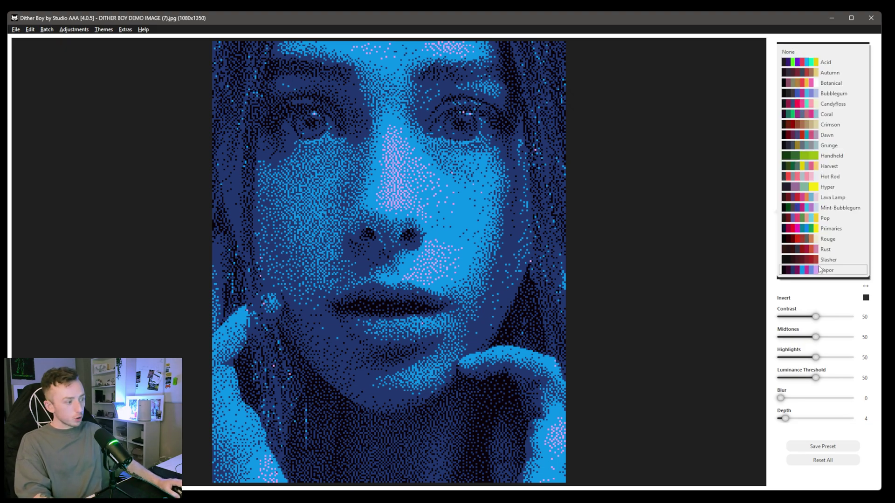
click(823, 179)
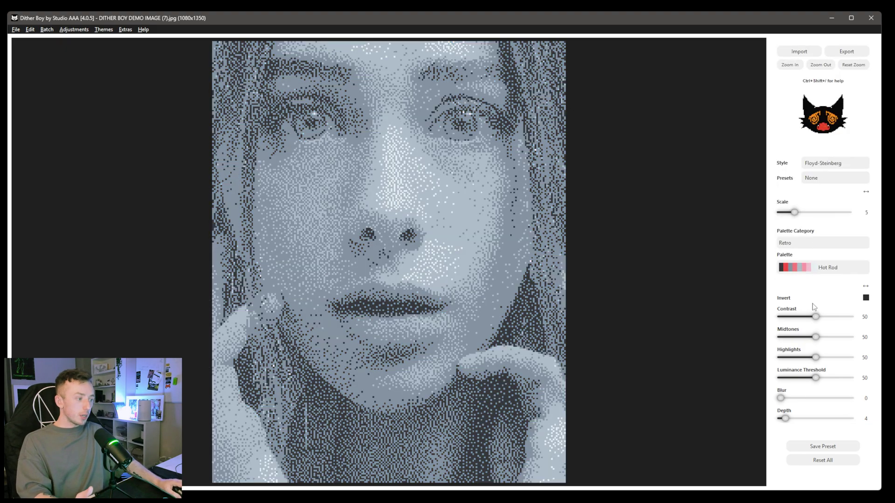
drag(785, 419, 787, 419)
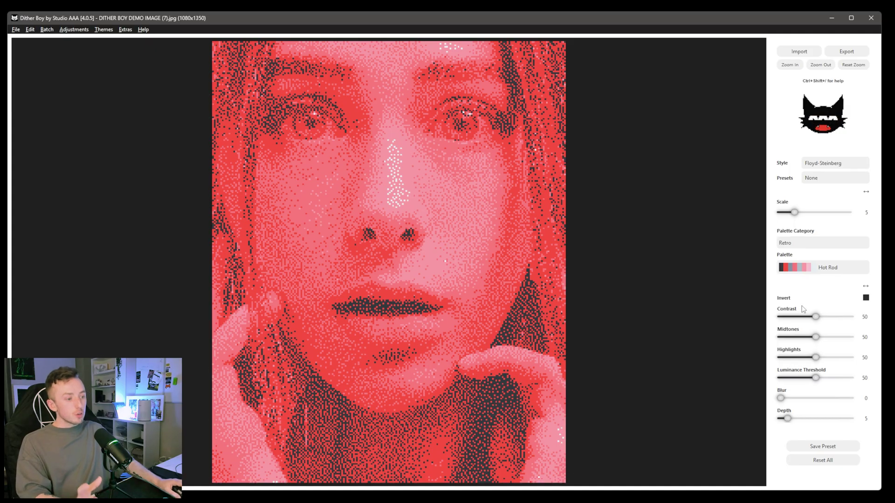
click(817, 270)
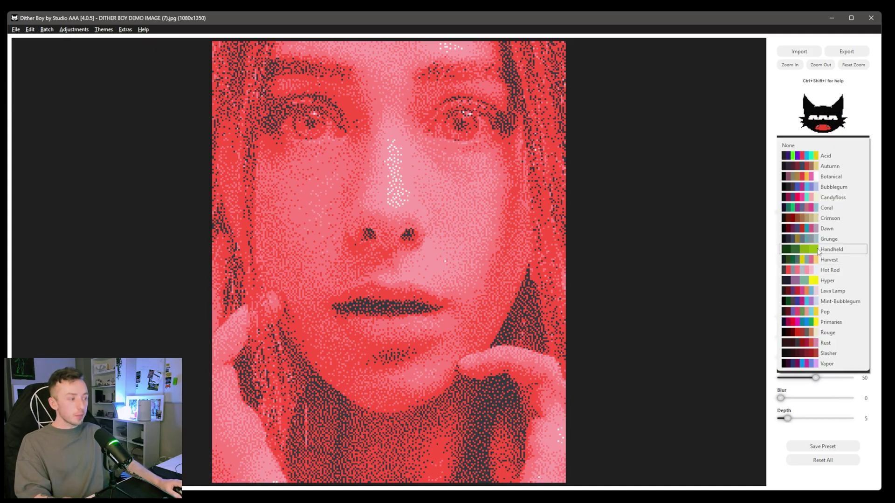
click(819, 250)
Zoom in on the centre of the face to inspect the dithering.
click(790, 65)
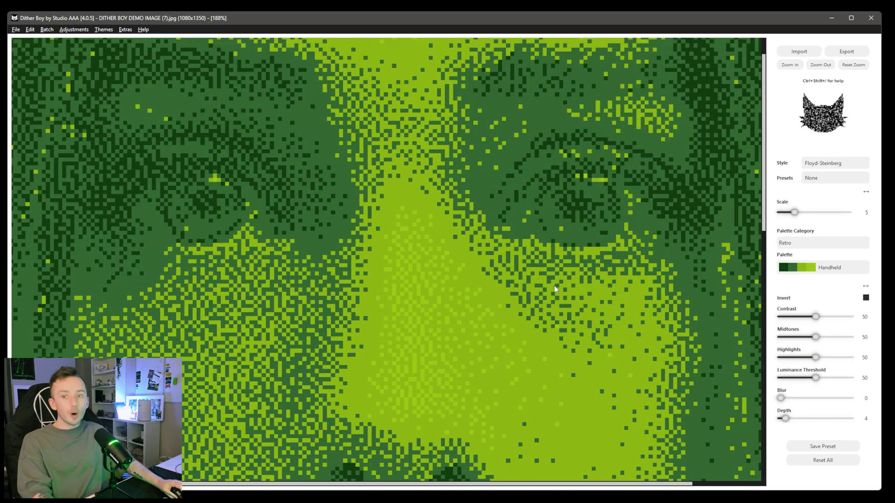
scroll(557, 224, down, 4)
scroll(560, 256, down, 3)
scroll(533, 114, up, 7)
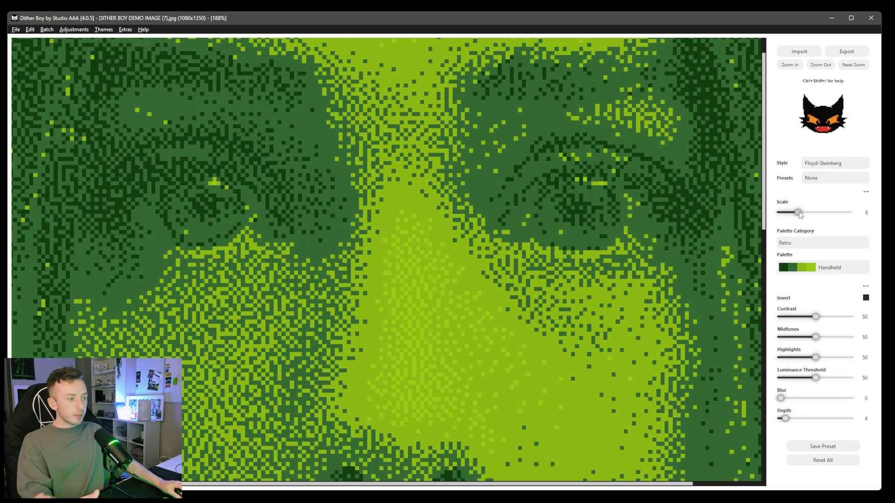
Try finer dither pixels, then push Scale to its maximum of 20 and zoom out to the full portrait.
drag(794, 212, 783, 212)
click(820, 65)
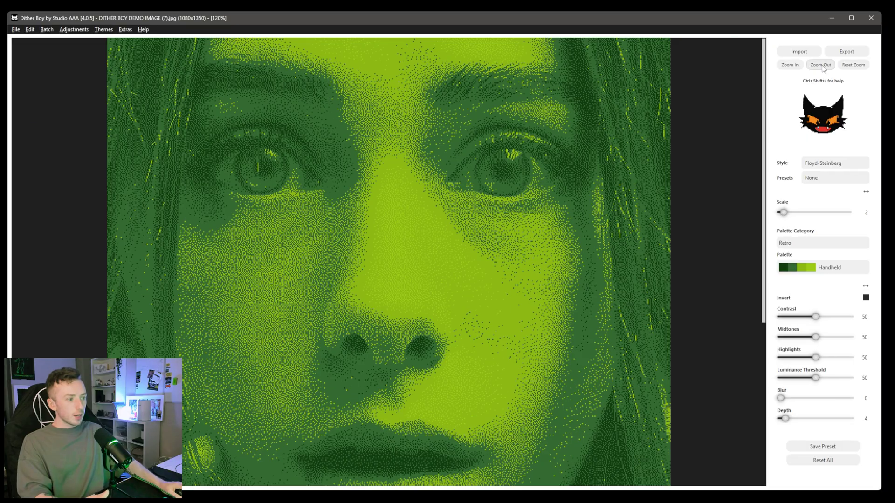
click(791, 66)
click(791, 66)
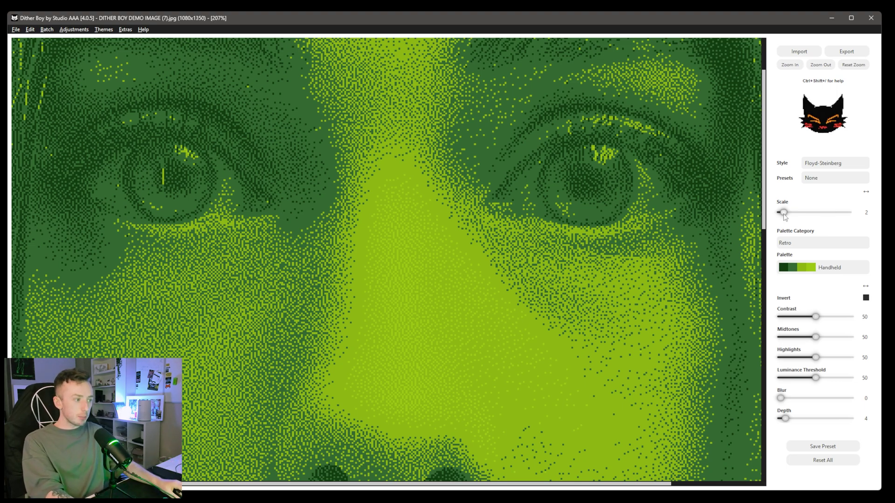
drag(784, 214, 848, 212)
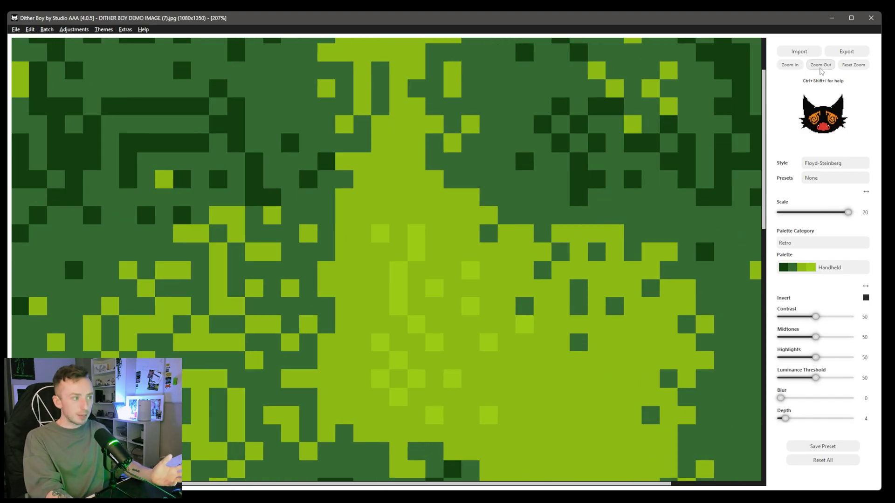
click(821, 64)
click(820, 64)
Apply the Bayer-Ordered dithering style and reduce Scale to about 12.
drag(785, 419, 785, 419)
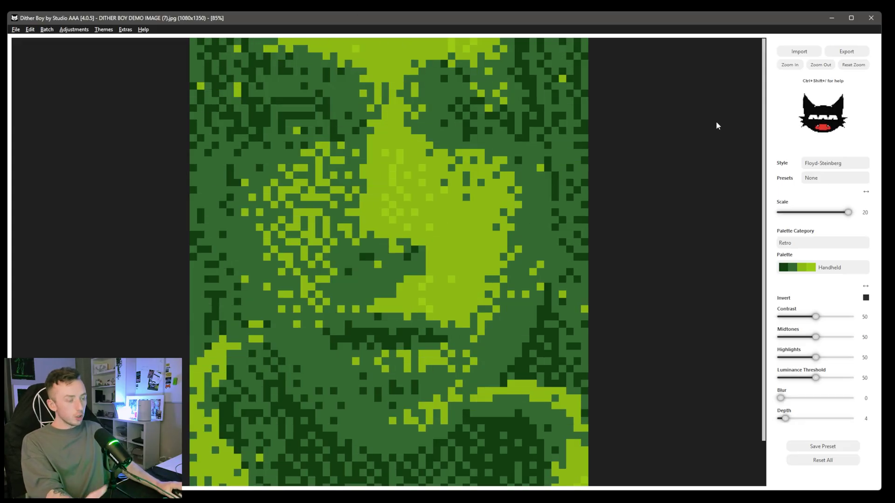
click(834, 163)
click(834, 259)
drag(848, 212, 781, 214)
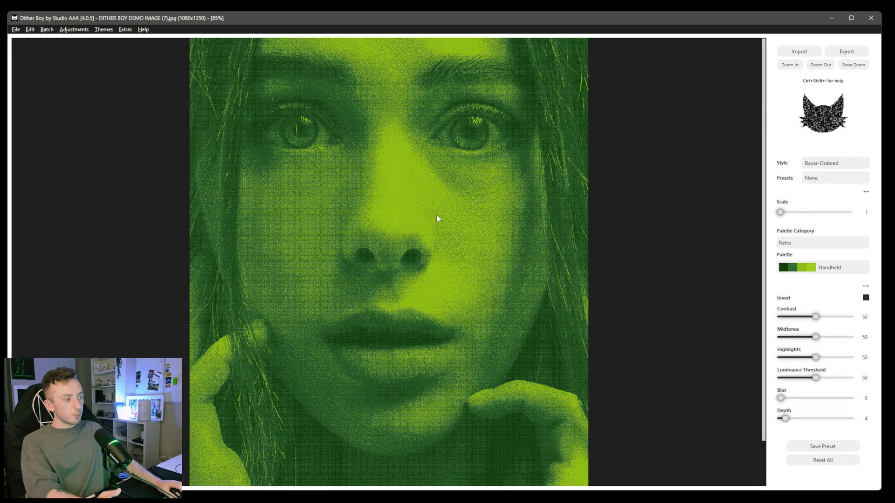
Zoom in on the fine Bayer pattern, then switch the style to Modulated Diffuse Y.
click(790, 65)
click(789, 65)
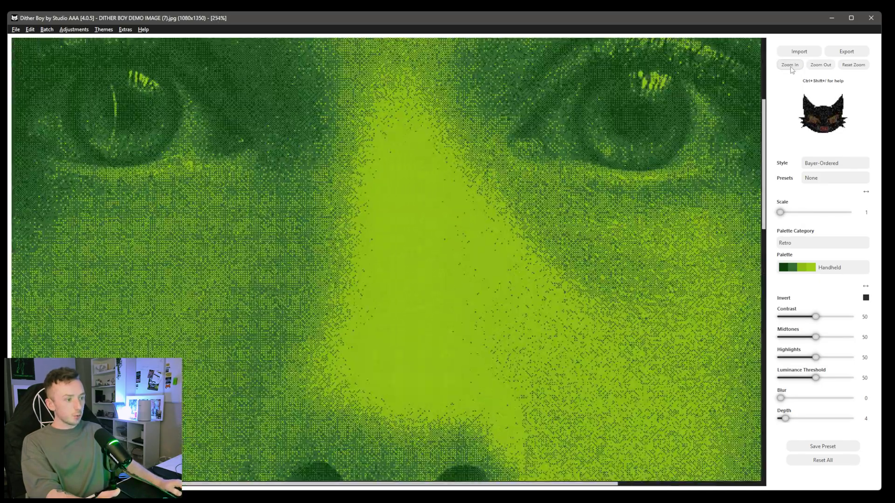
click(790, 66)
scroll(679, 66, up, 6)
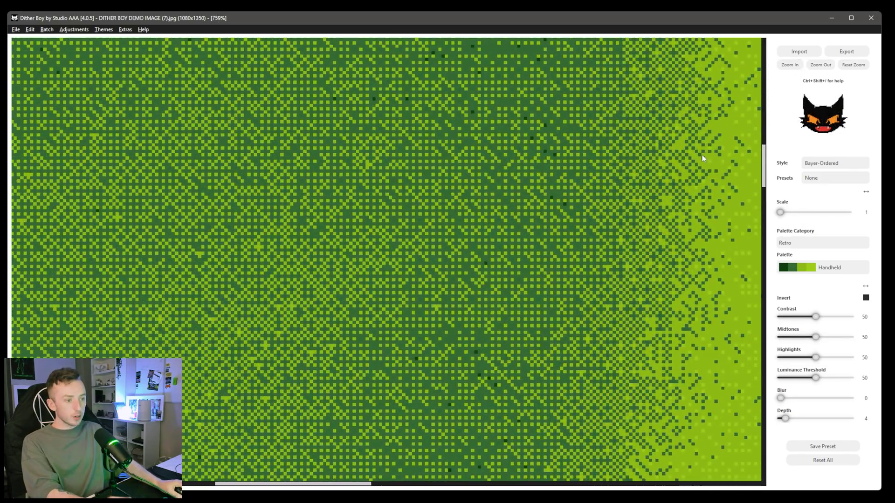
scroll(583, 161, left, 3)
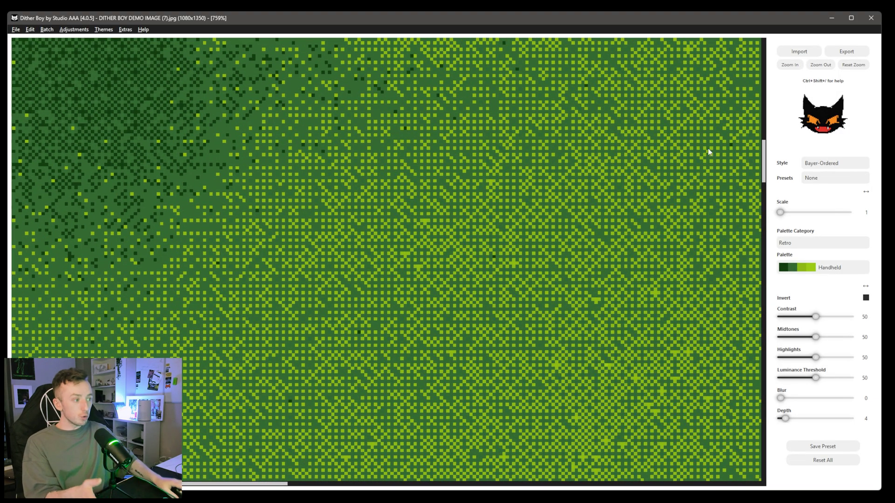
click(846, 163)
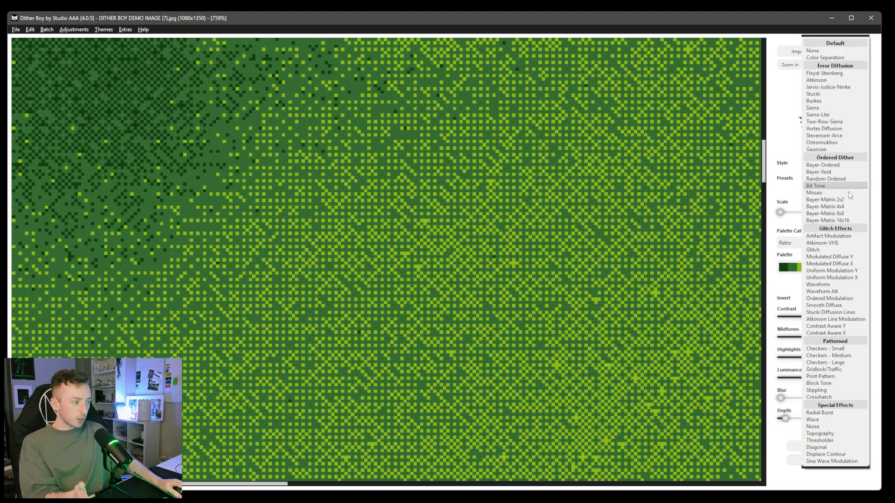
click(843, 258)
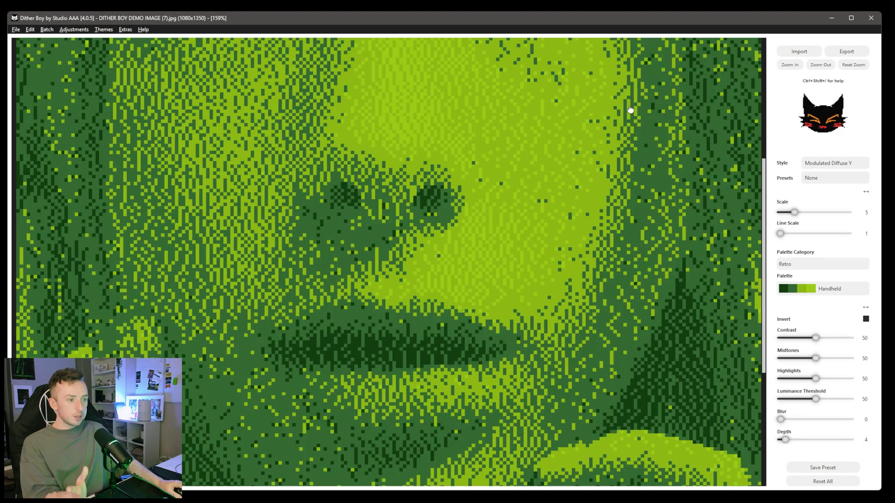
Browse the palette options and apply the Hot Rod palette.
scroll(631, 110, up, 4)
scroll(821, 289, down, 3)
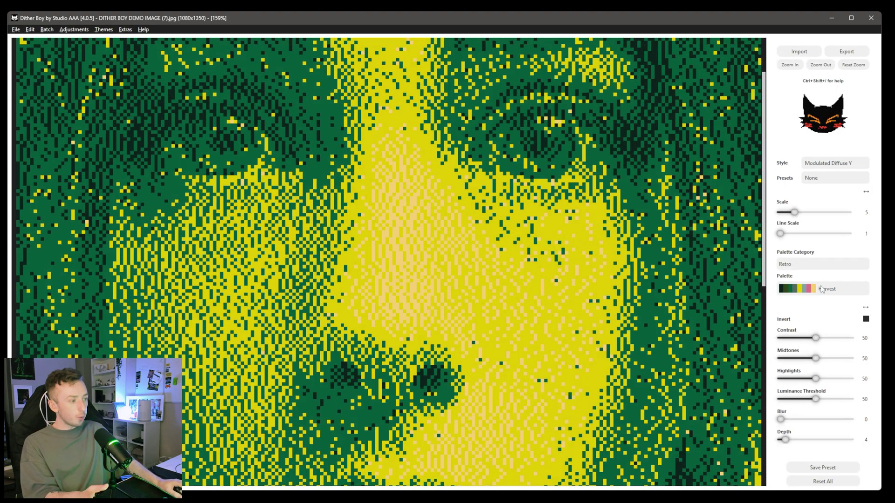
scroll(821, 289, down, 3)
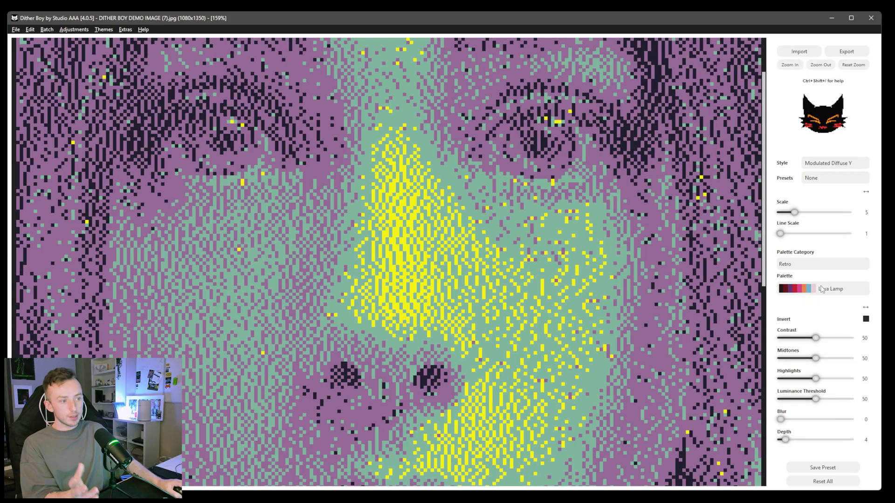
scroll(822, 289, down, 2)
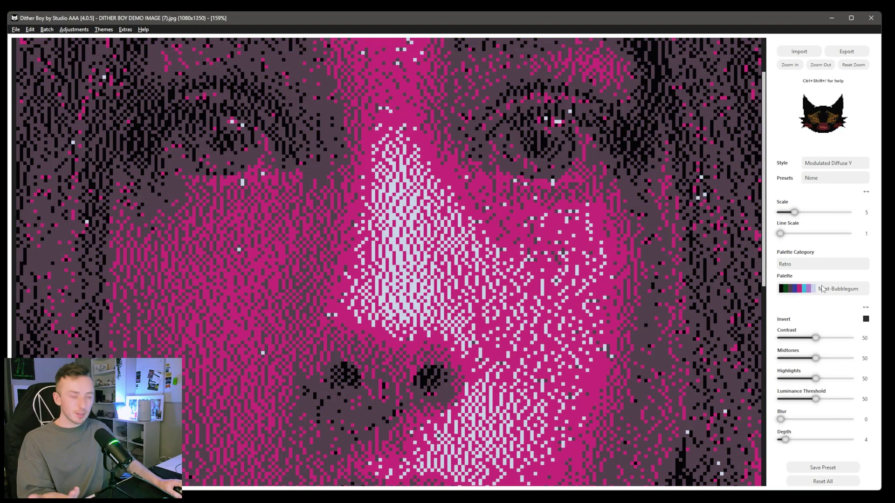
scroll(822, 289, down, 1)
scroll(822, 289, down, 1)
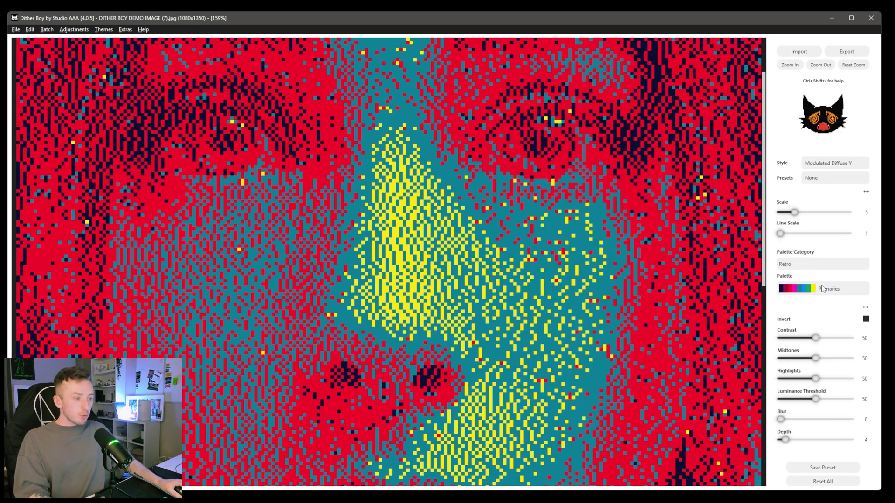
scroll(822, 289, down, 2)
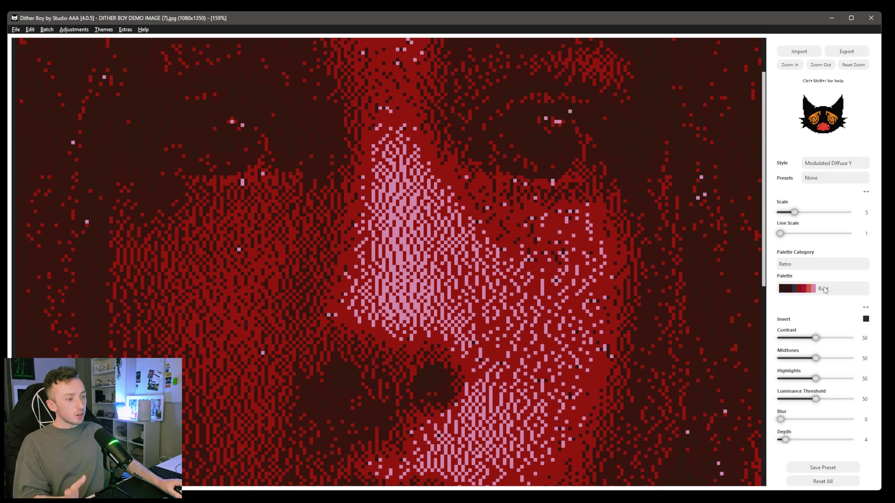
click(824, 289)
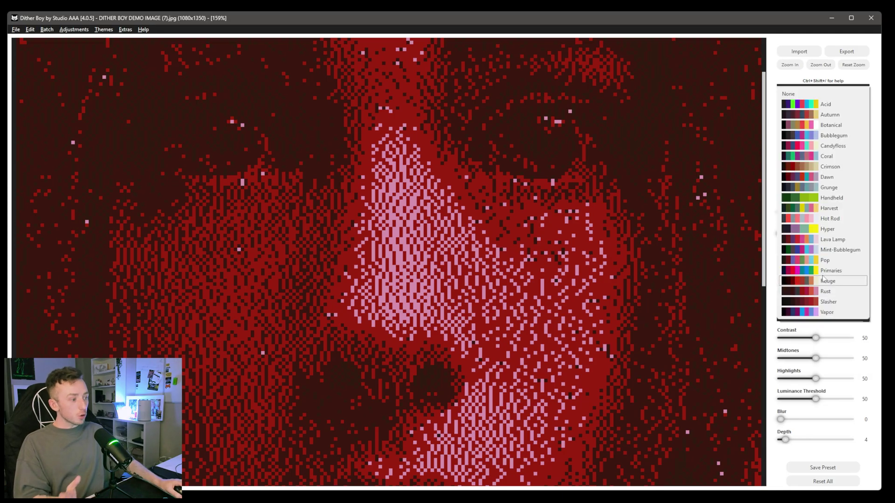
click(823, 224)
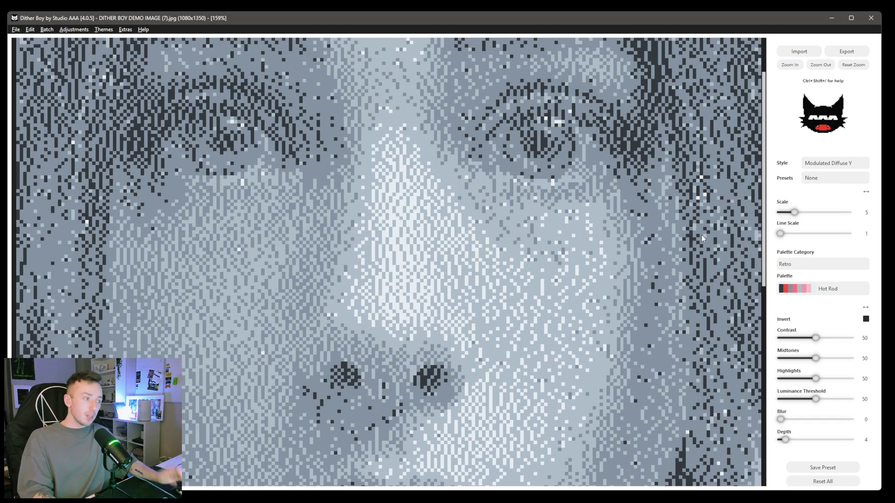
Raise Contrast to about 90 and drop Midtones to 1.
scroll(698, 228, down, 1)
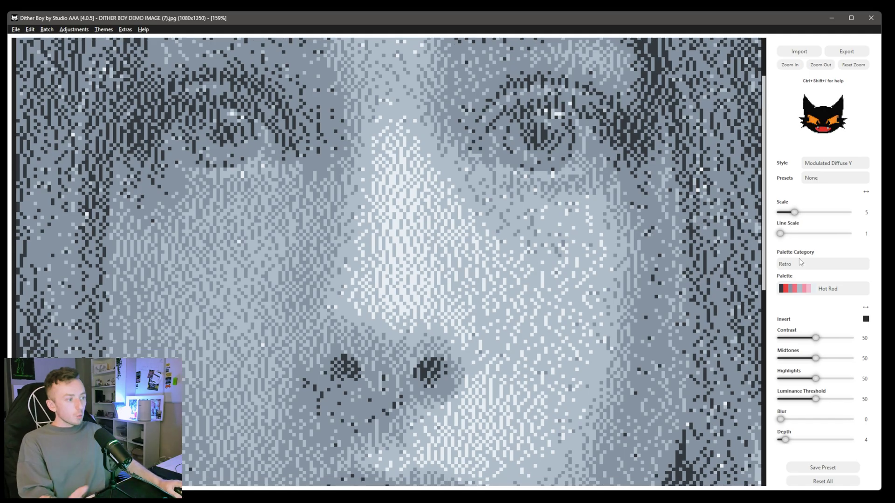
drag(816, 340, 850, 347)
scroll(508, 150, down, 2)
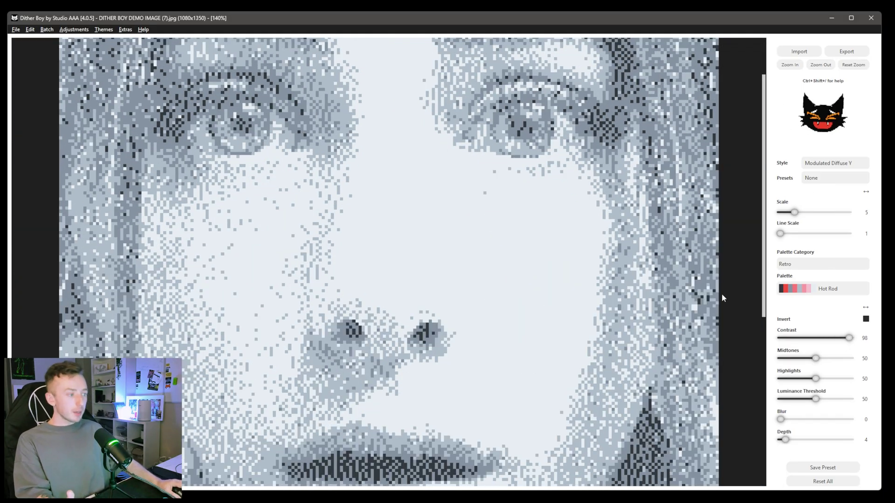
drag(815, 359, 793, 360)
Switch the portrait to the Lofi Heat Emerald palette.
click(845, 292)
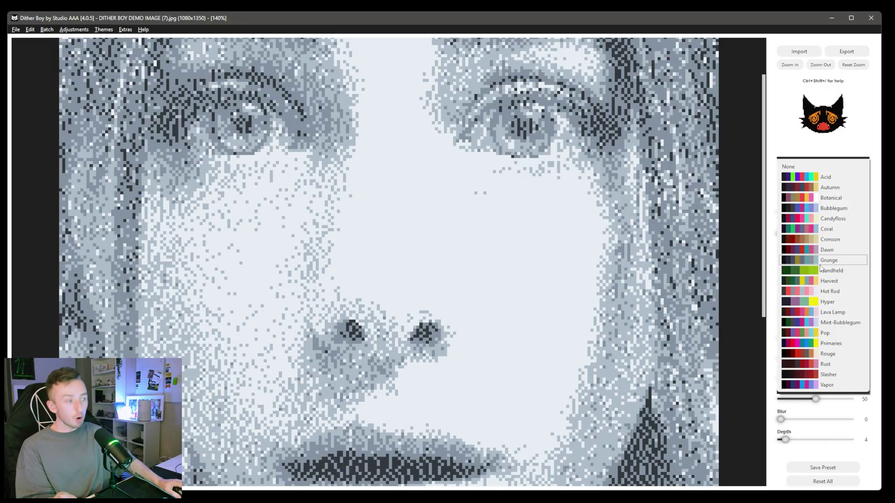
click(739, 271)
key(r)
scroll(515, 408, down, 3)
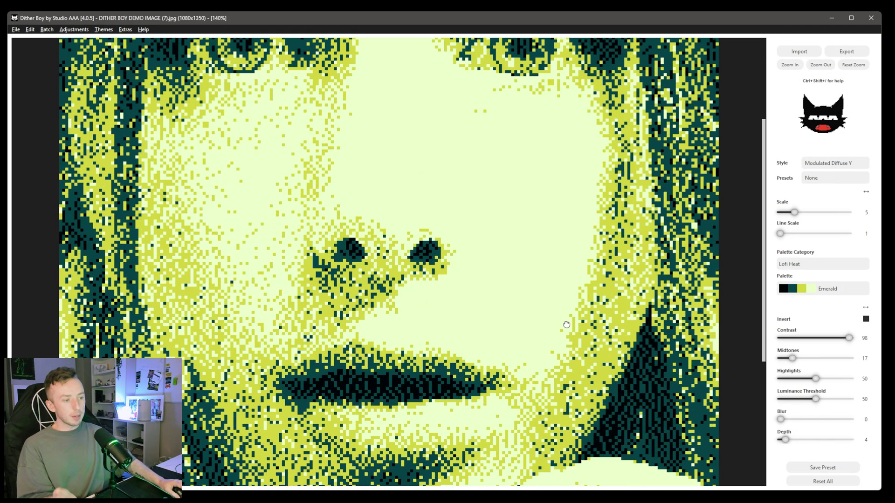
scroll(575, 410, up, 4)
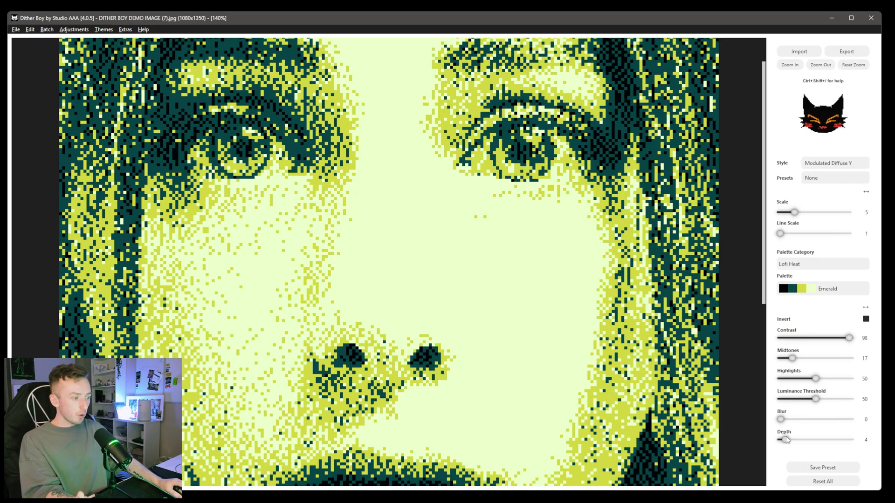
Leave Depth at 4, fit the whole face in view and set Scale to 5.
drag(785, 441, 786, 441)
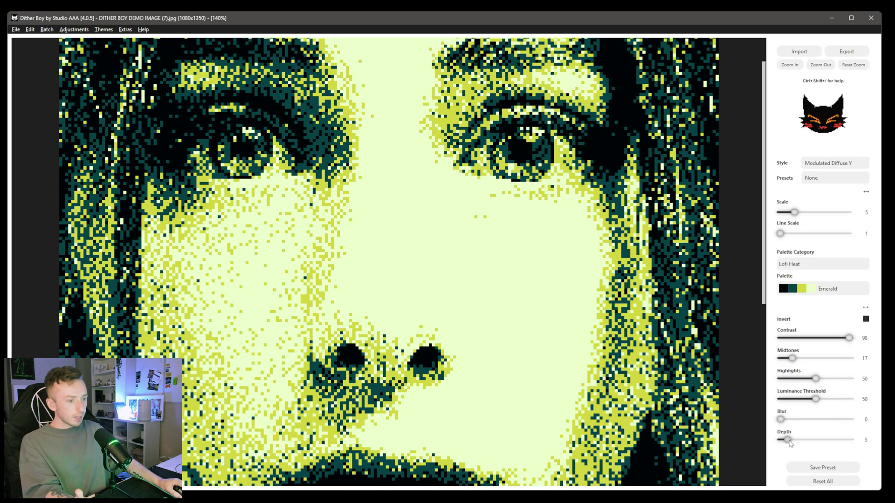
scroll(408, 450, up, 1)
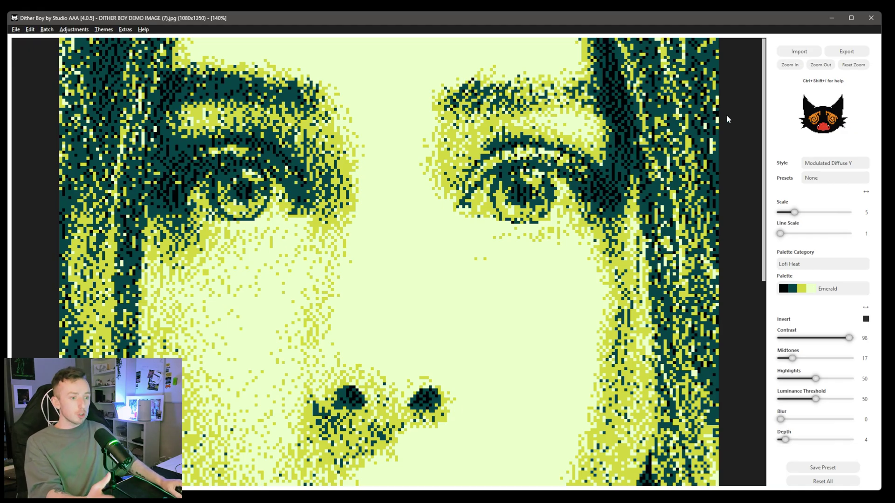
click(820, 65)
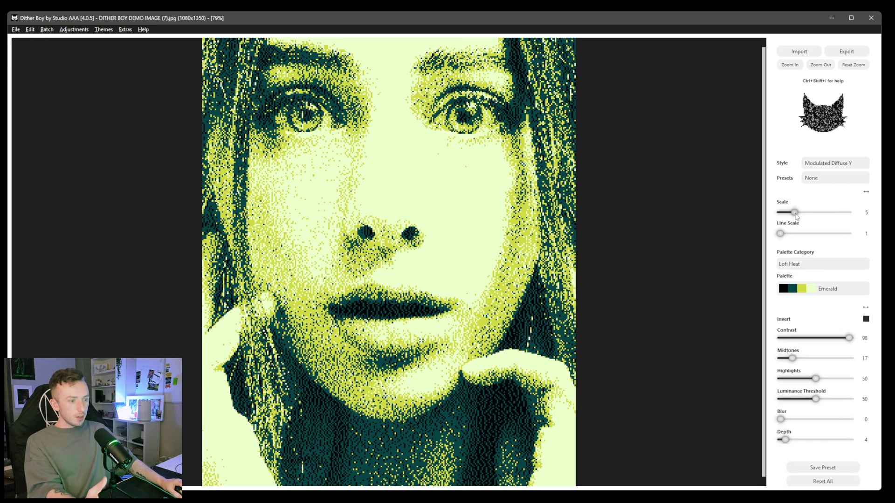
click(795, 213)
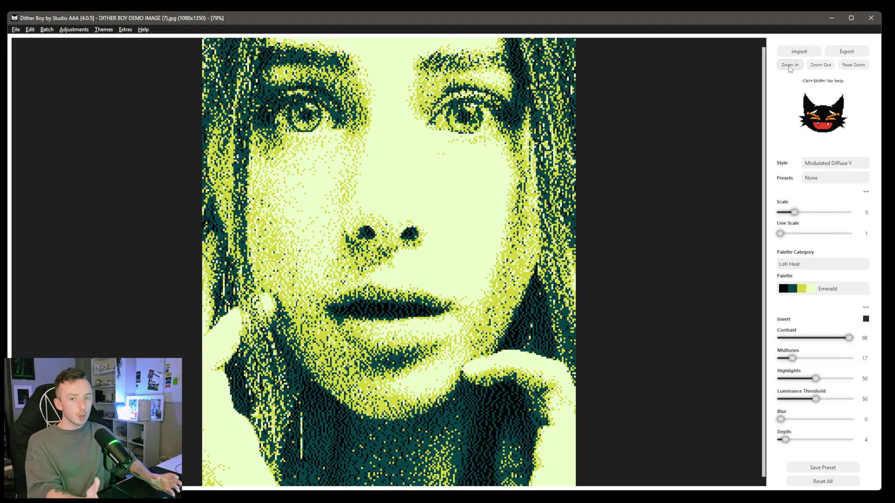
click(143, 29)
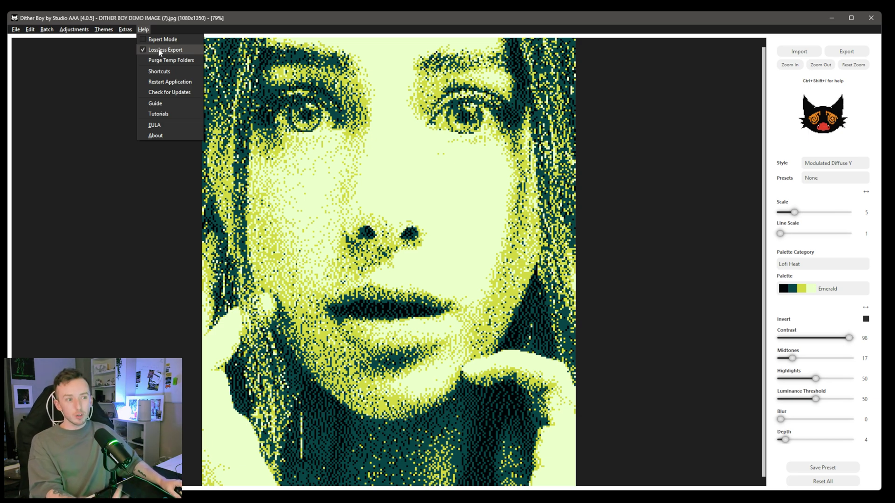
click(436, 147)
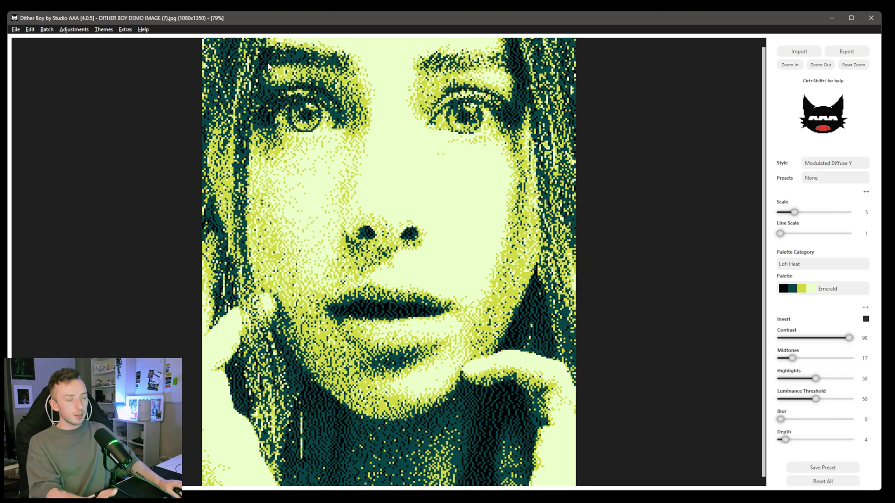
click(143, 31)
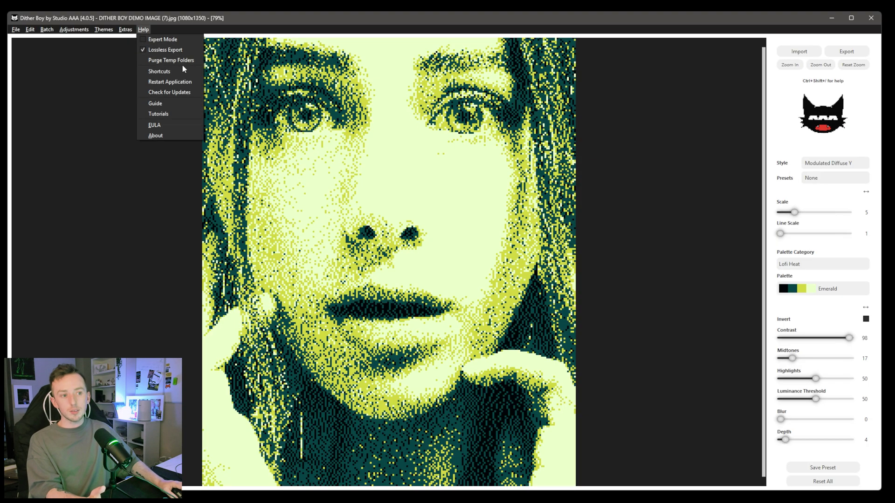
click(468, 146)
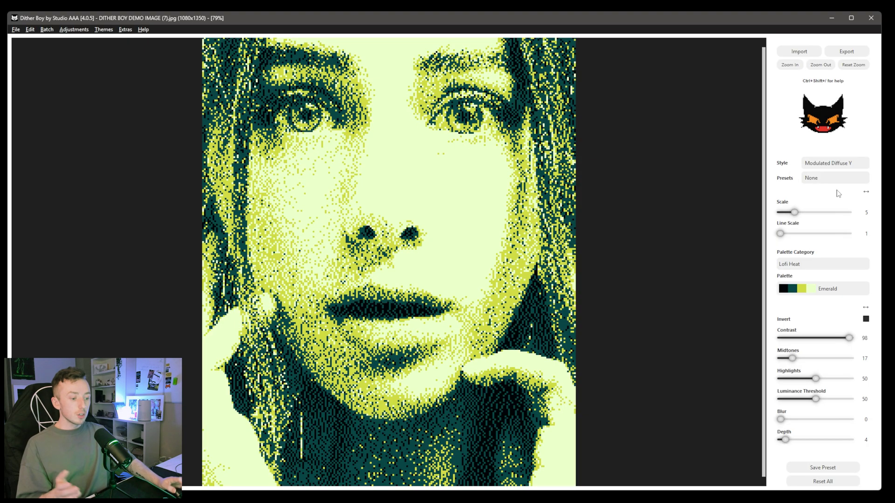
click(801, 297)
Select the Prismatic palette category with the Gleam palette and nudge Depth up.
click(813, 265)
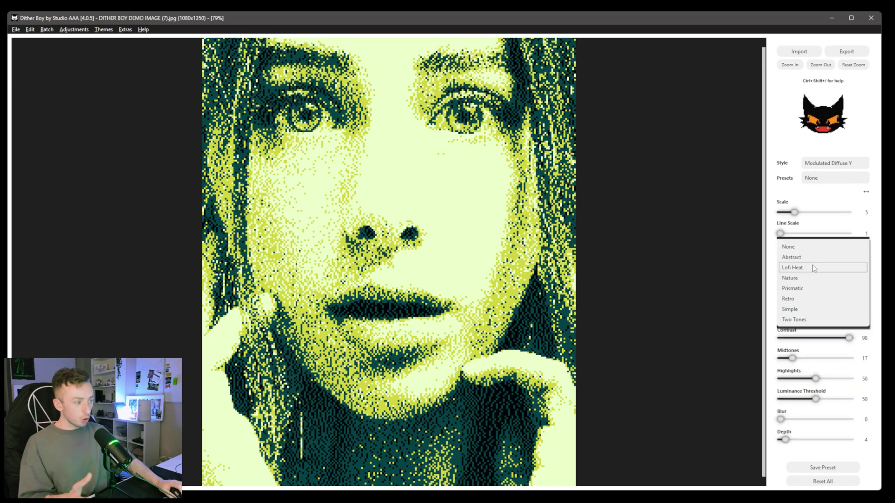
click(812, 289)
click(812, 288)
click(809, 354)
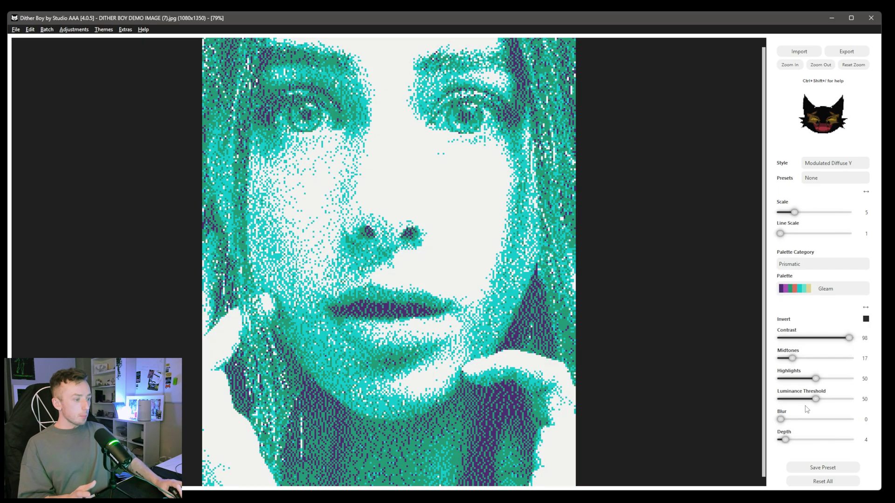
drag(785, 440, 785, 440)
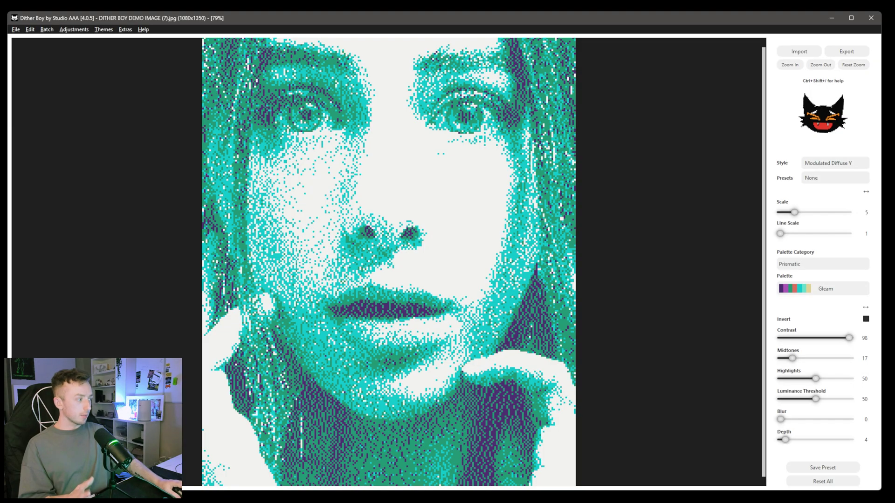
Load the bubbles photo and set Depth 6, Scale 7 and Contrast 22.
drag(885, 251, 610, 253)
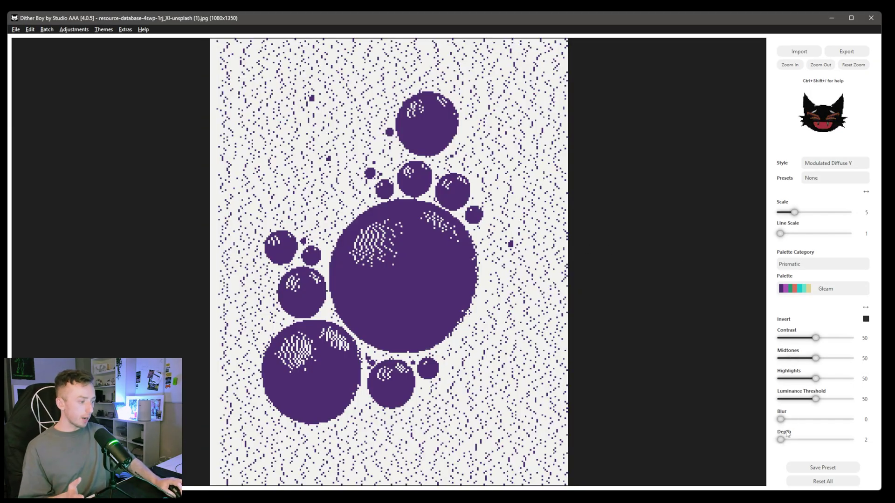
drag(780, 440, 790, 441)
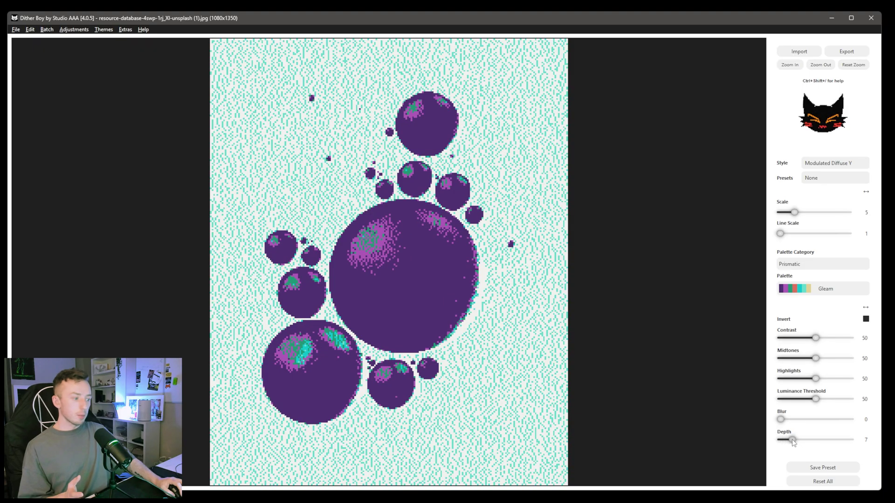
mouse_move(794, 213)
mouse_down()
mouse_move(815, 217)
mouse_move(803, 214)
mouse_up()
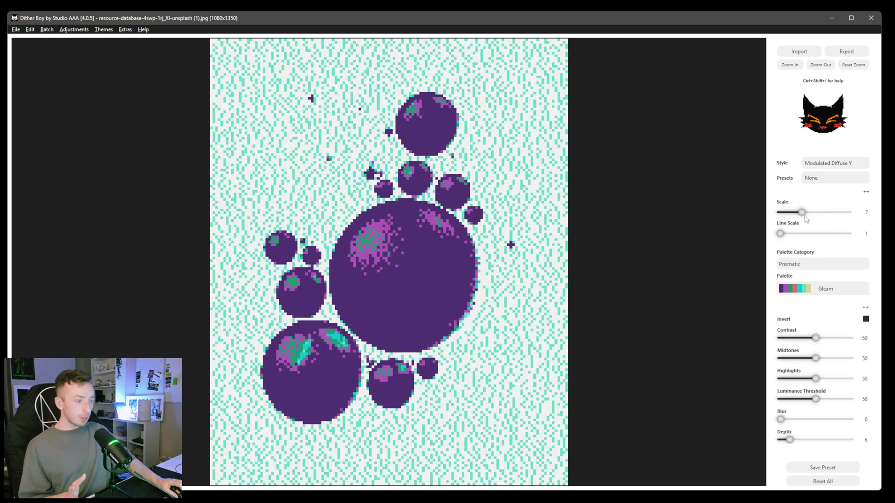
drag(816, 338, 798, 341)
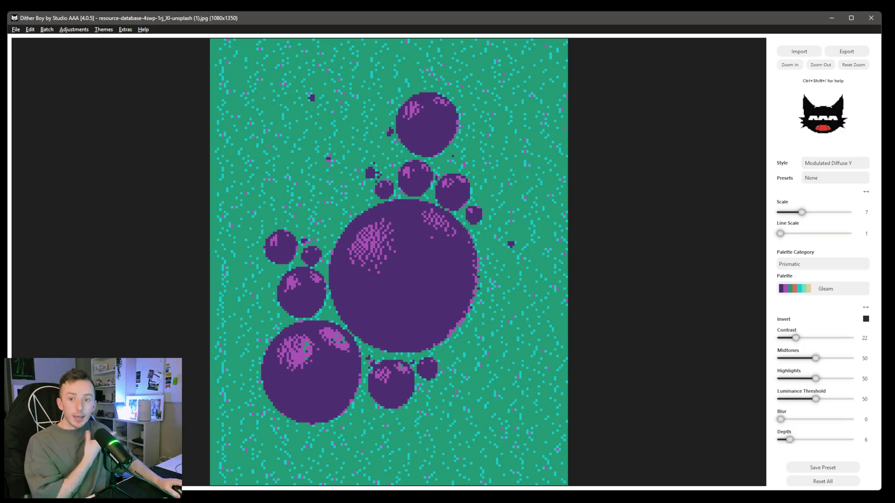
click(143, 29)
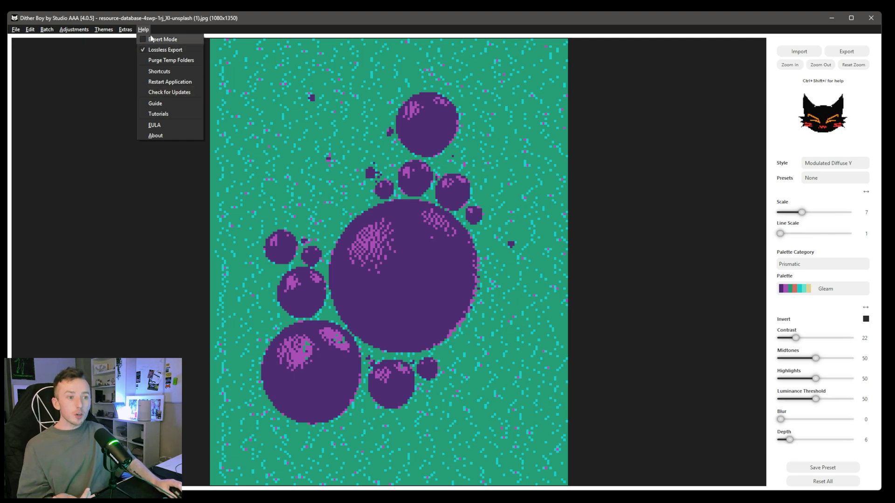
mouse_move(126, 29)
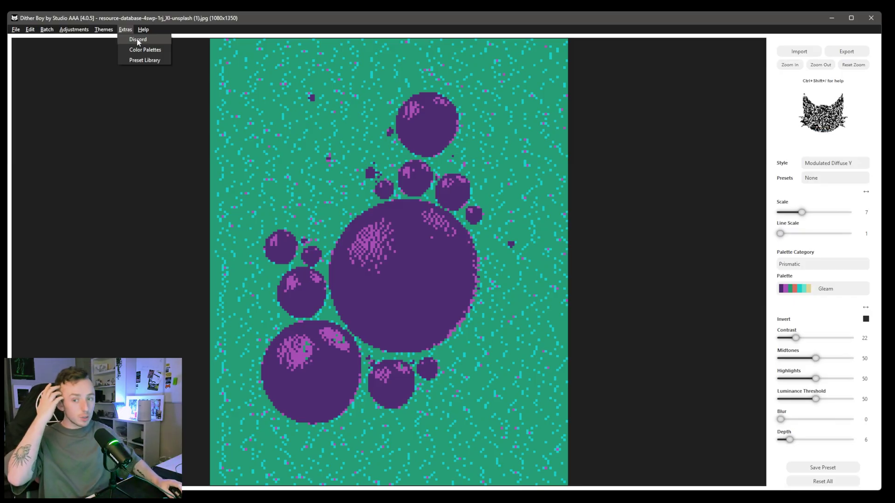
scroll(551, 214, up, 5)
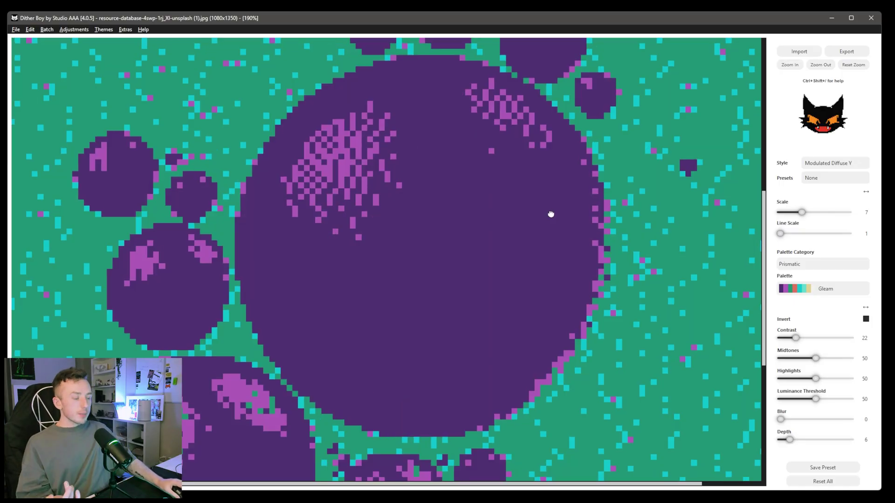
drag(551, 215, 551, 218)
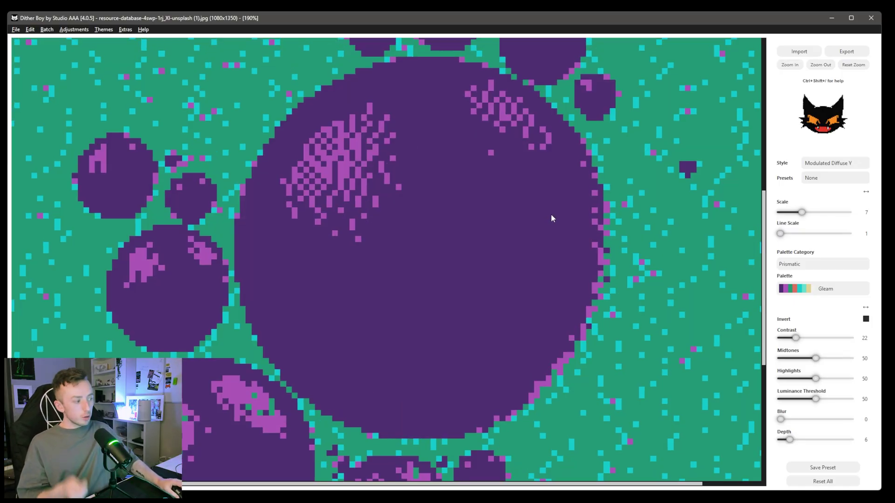
click(125, 30)
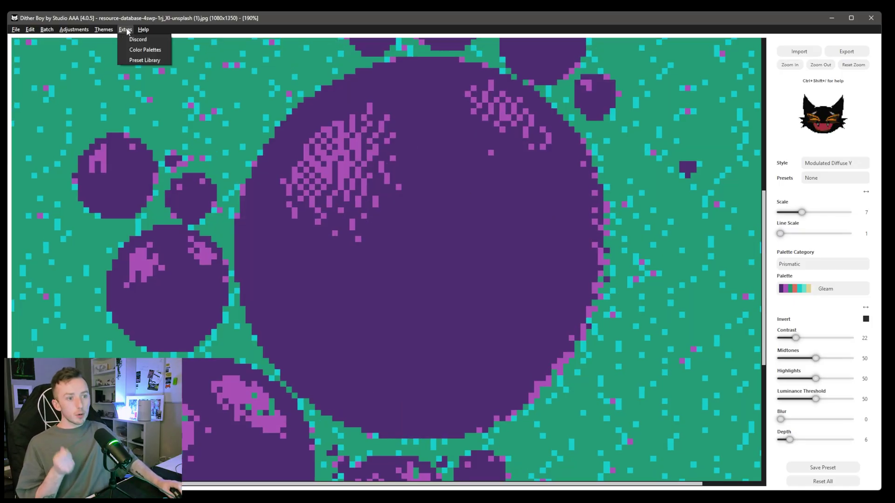
click(138, 51)
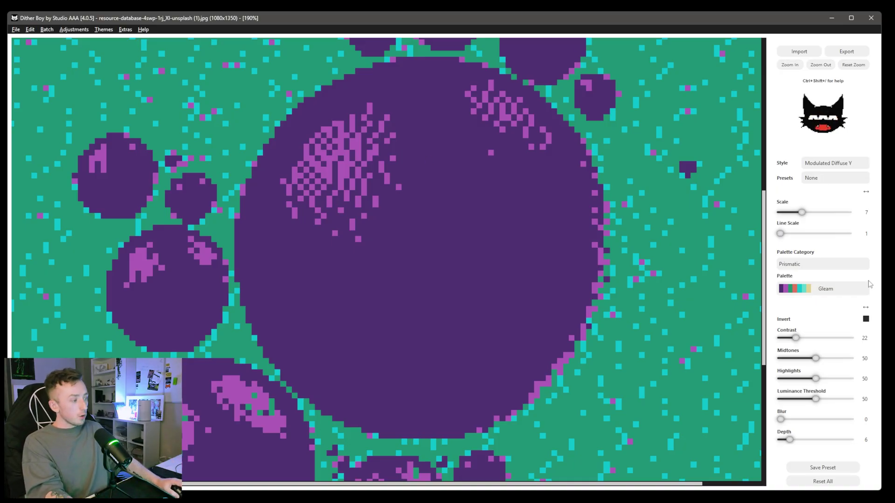
click(822, 290)
Apply the Checkers - Small style with Luminance Threshold 66, Contrast 39 and Depth 5.
click(822, 312)
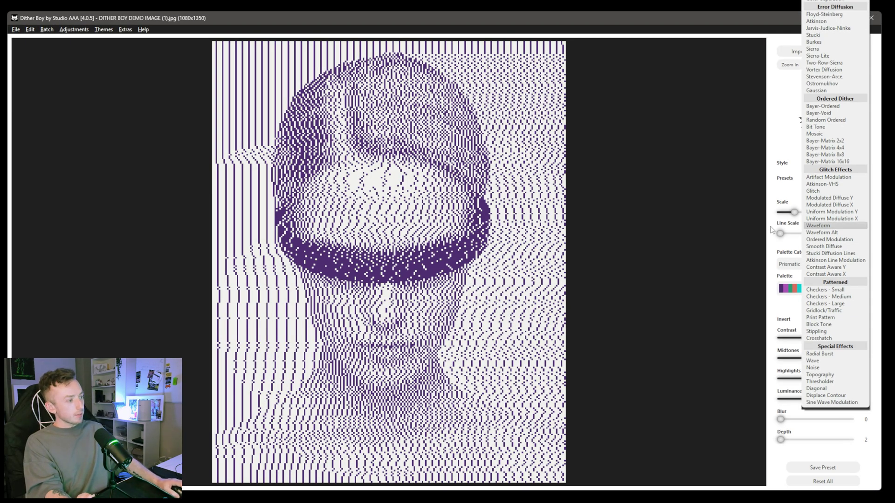
click(825, 290)
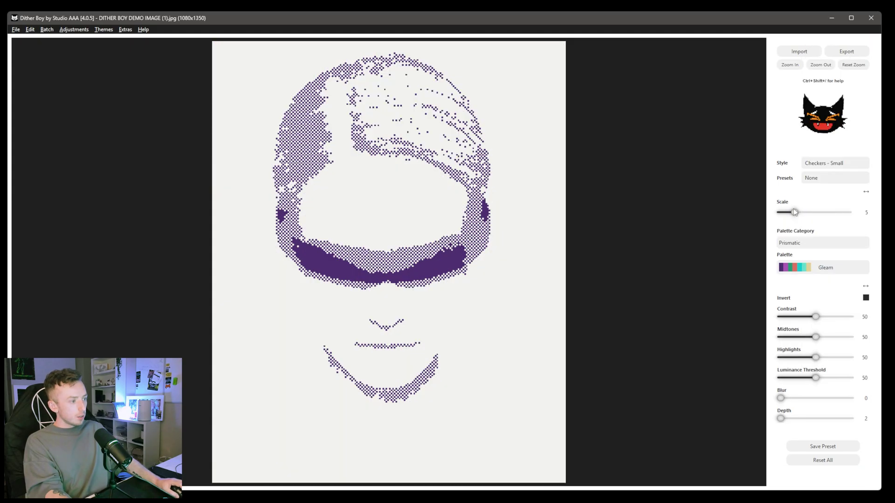
drag(815, 378, 828, 381)
drag(818, 321, 807, 320)
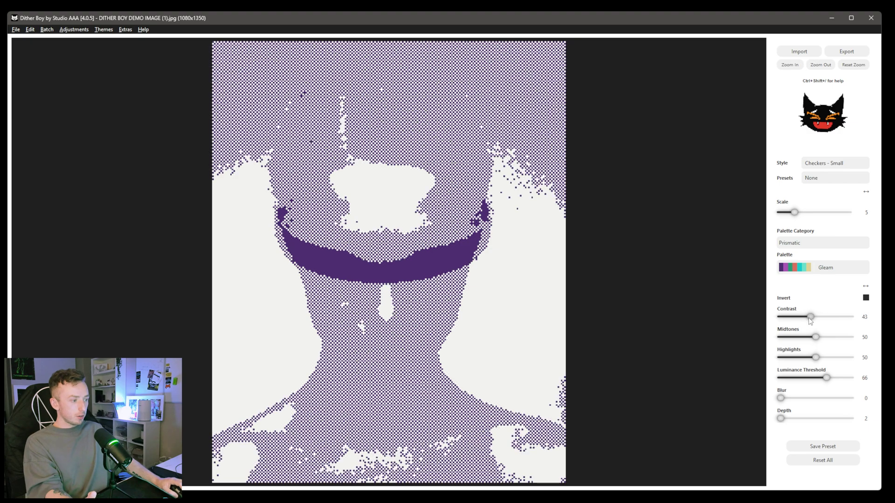
click(787, 419)
drag(787, 421, 788, 419)
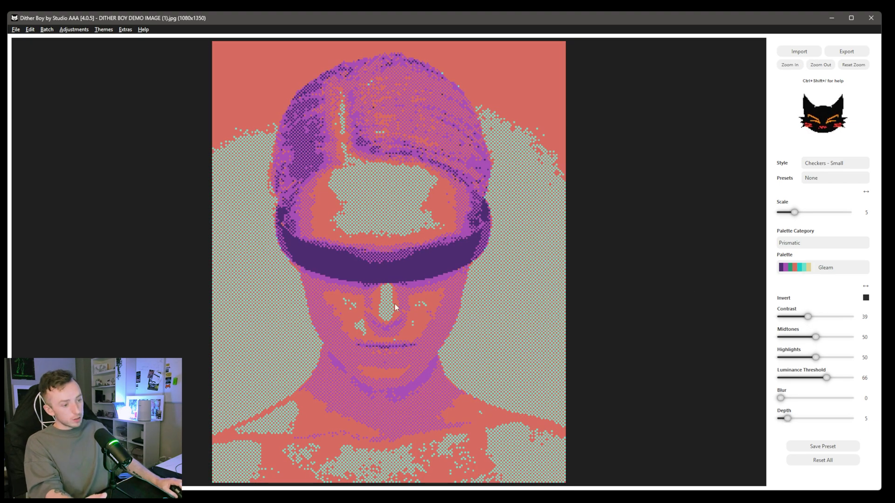
Zoom into the statue's face, raise Scale to 7 and pan around it.
click(789, 65)
scroll(532, 217, down, 1)
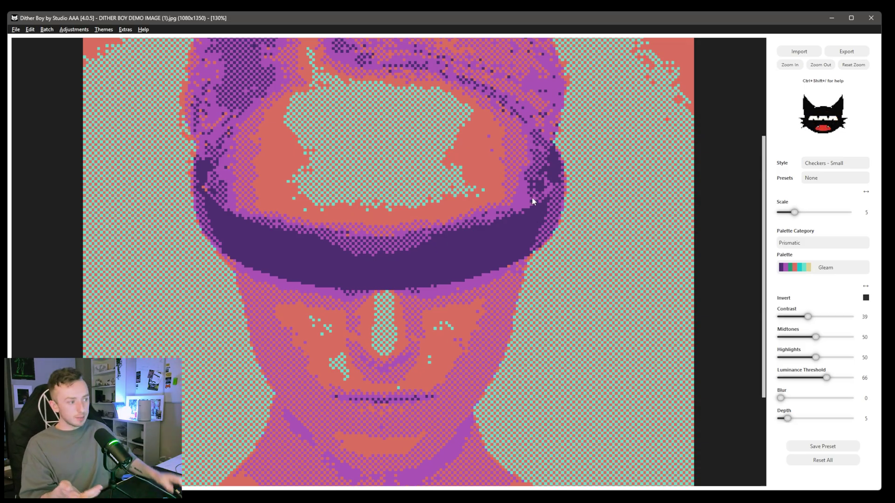
mouse_move(794, 213)
mouse_down()
mouse_move(836, 216)
mouse_move(795, 215)
mouse_move(803, 216)
mouse_up()
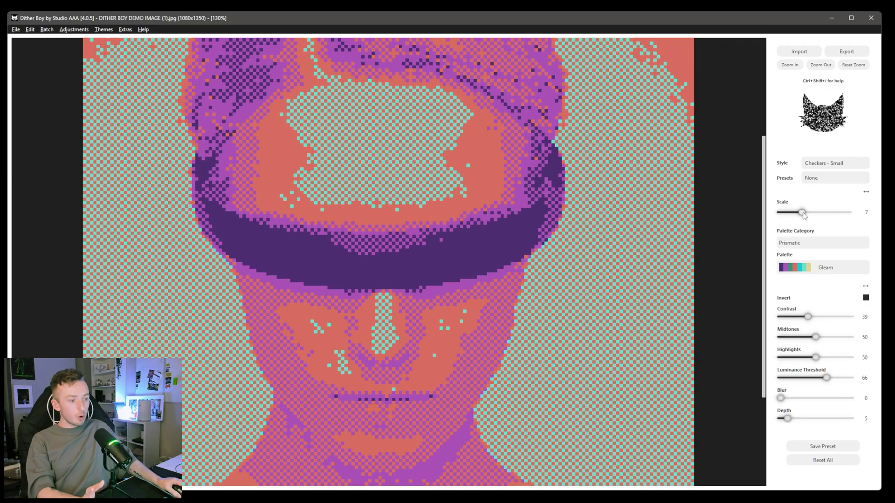
drag(522, 280, 501, 159)
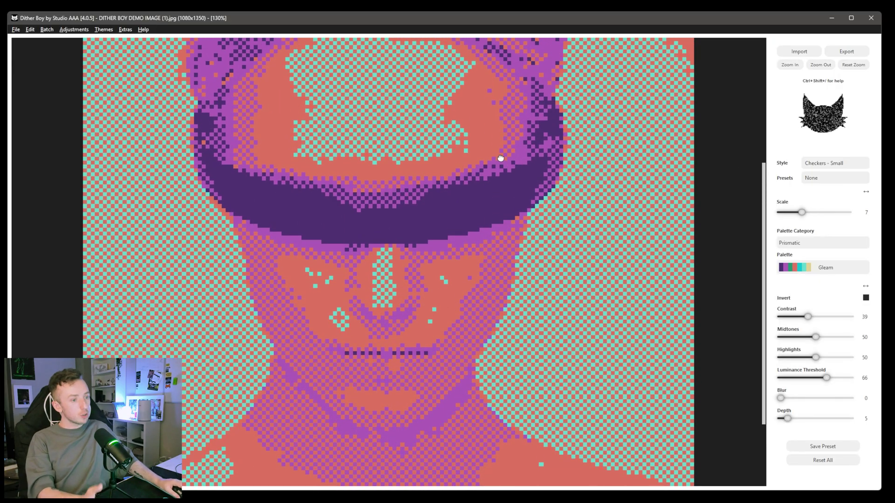